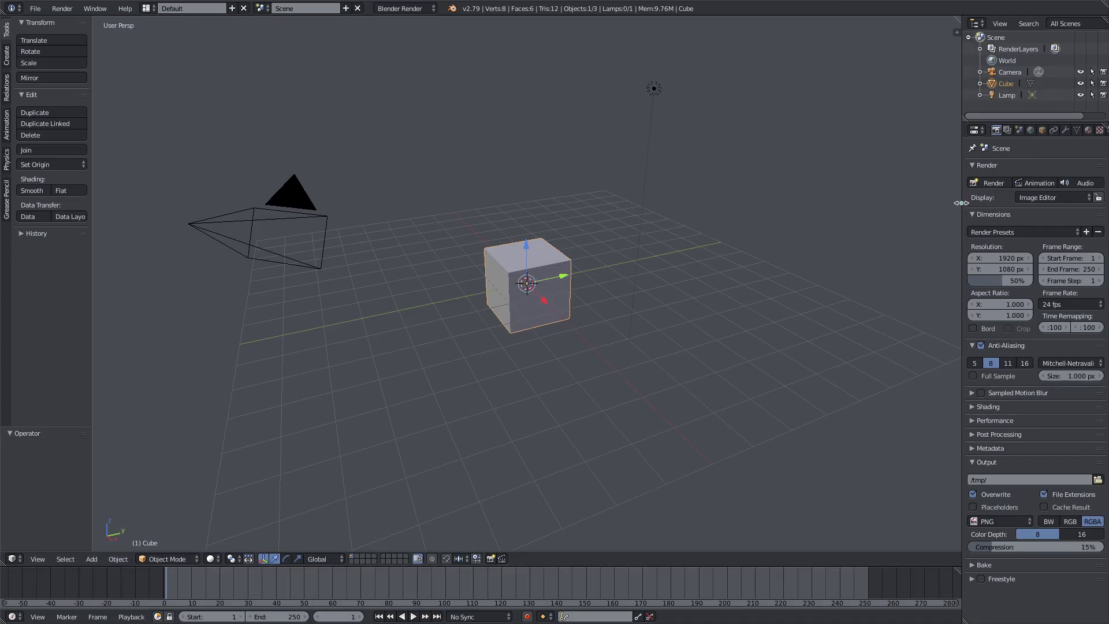
Widen the properties area and switch the render engine to Cycles Render.
drag(963, 197, 922, 197)
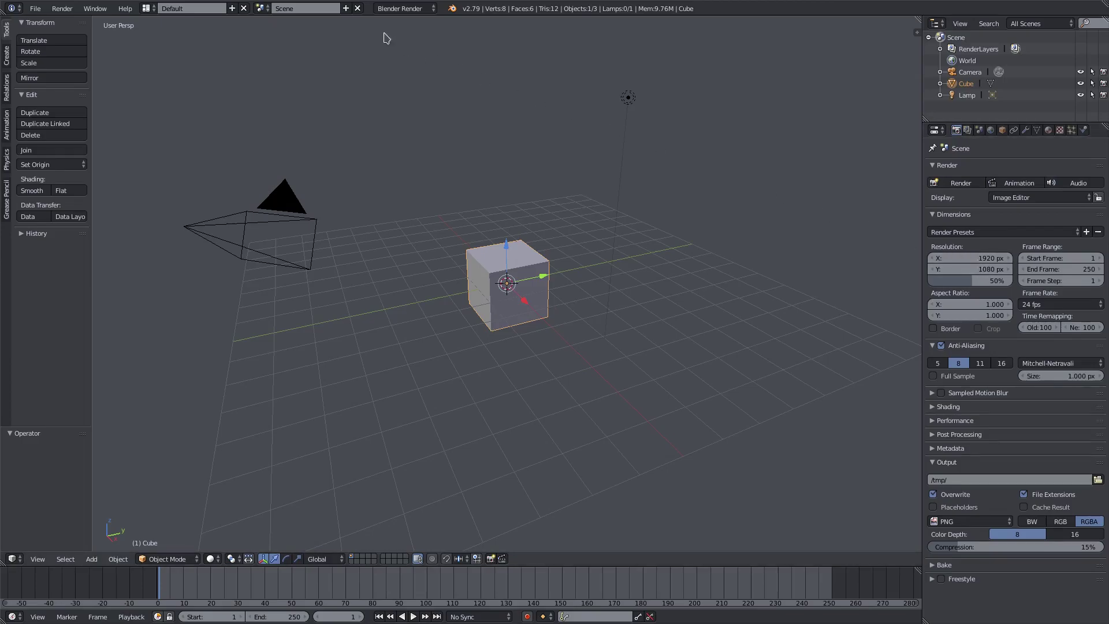
click(404, 9)
click(410, 49)
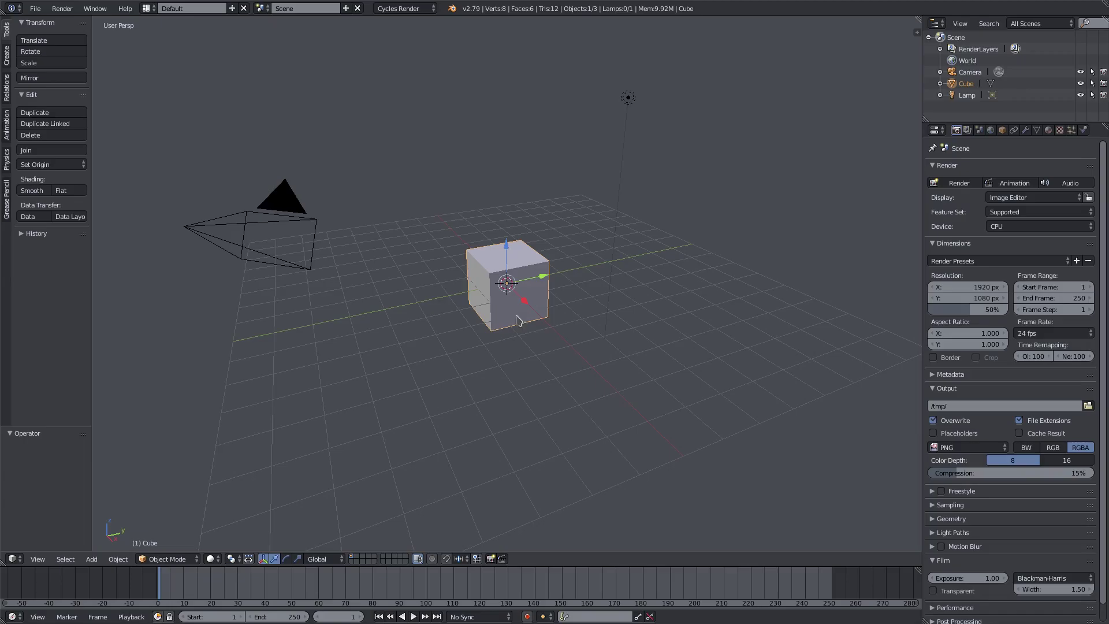
Delete the default cube, camera and lamp from the scene.
scroll(504, 308, down, 4)
key(b)
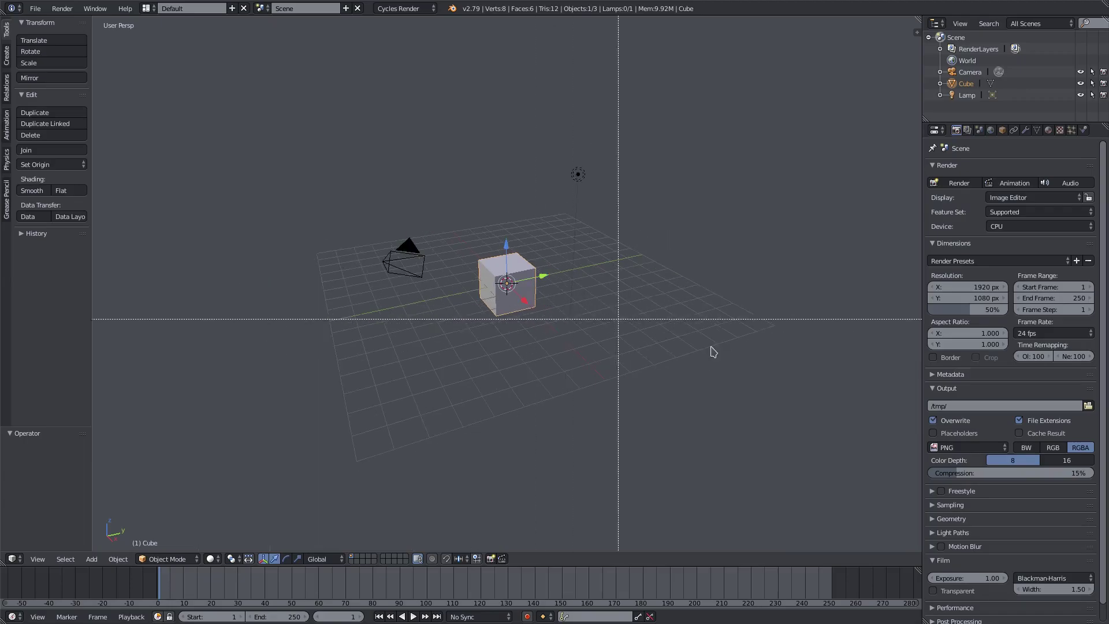
drag(713, 349, 288, 97)
key(x)
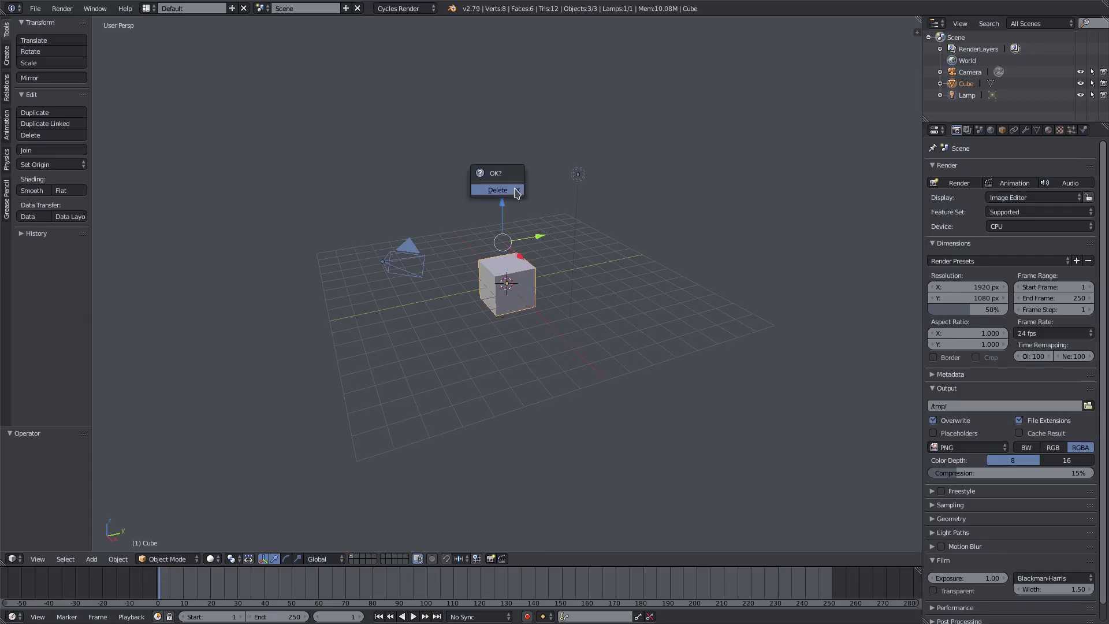
click(515, 189)
Add a plane at the scene's centre and give it a new particle system.
scroll(516, 284, up, 3)
middle_drag(516, 284, 569, 289)
key(shift+a)
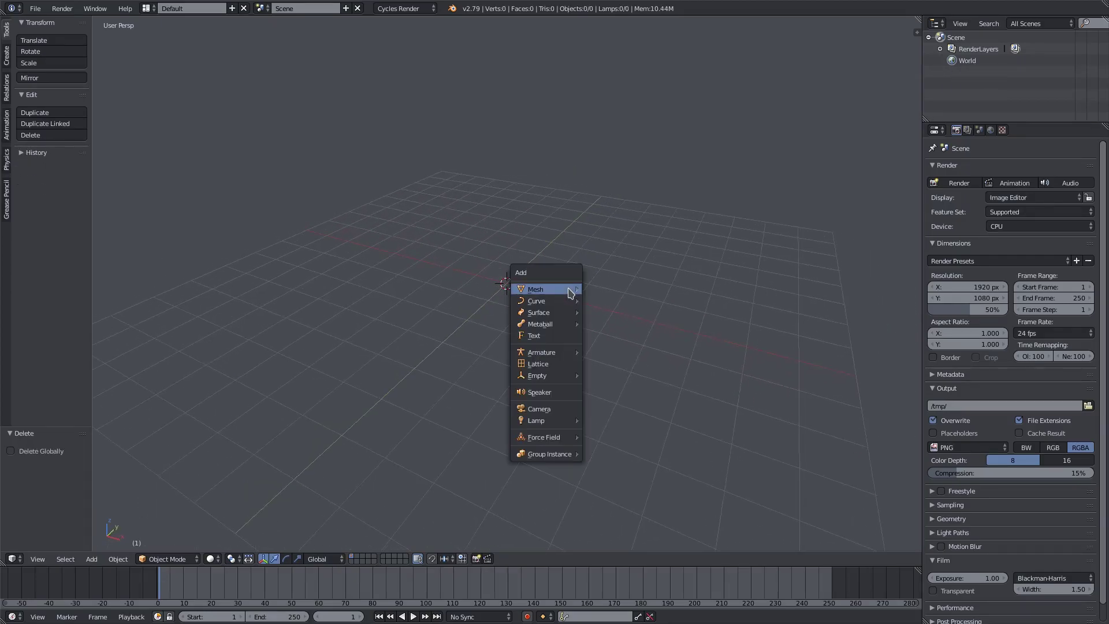
mouse_move(569, 291)
click(624, 291)
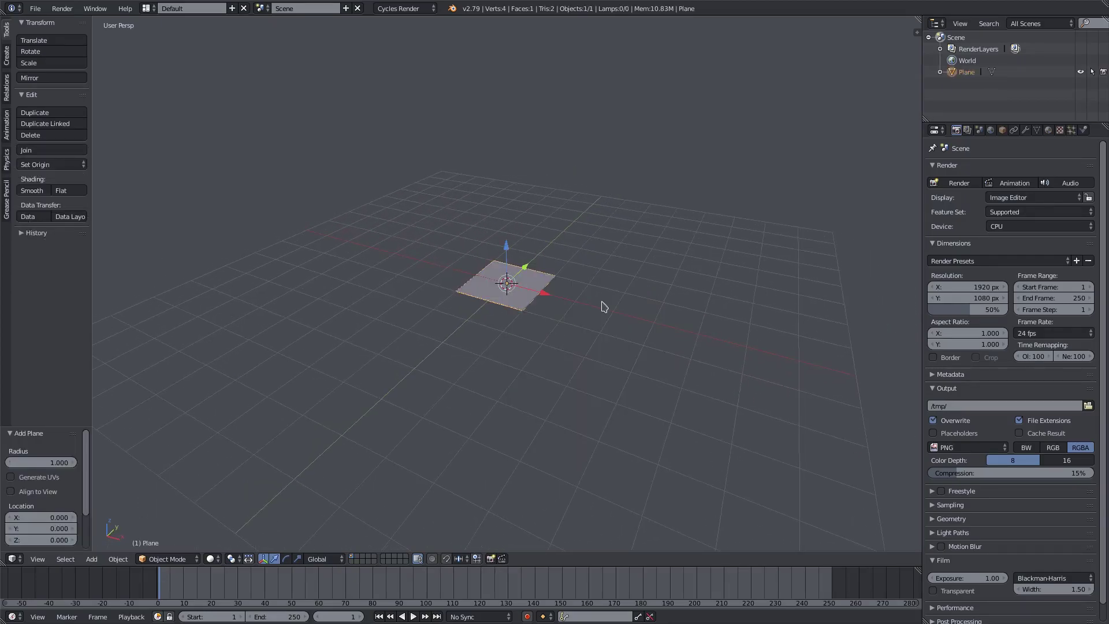
click(1071, 131)
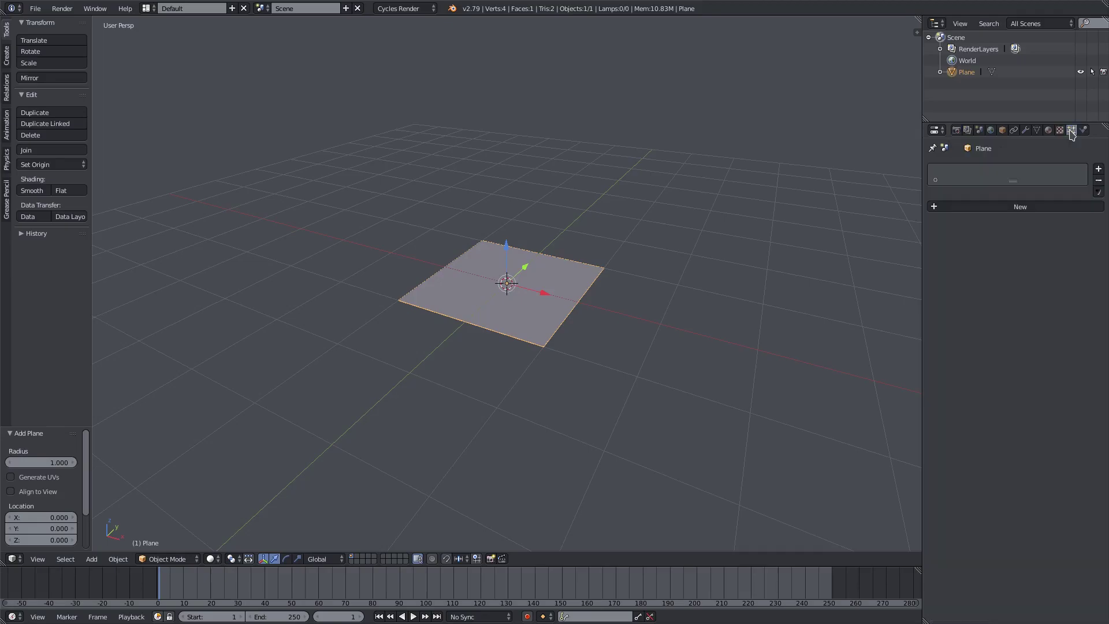
click(1018, 207)
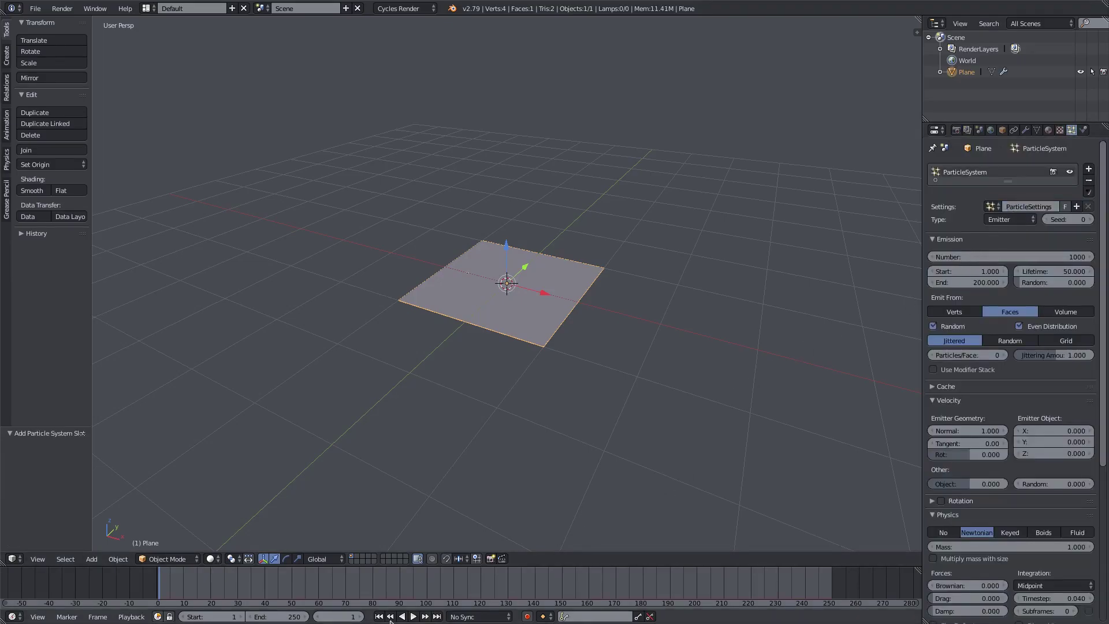
Set the timeline's start frame to 0 and play the animation from the first frame.
drag(211, 616, 202, 613)
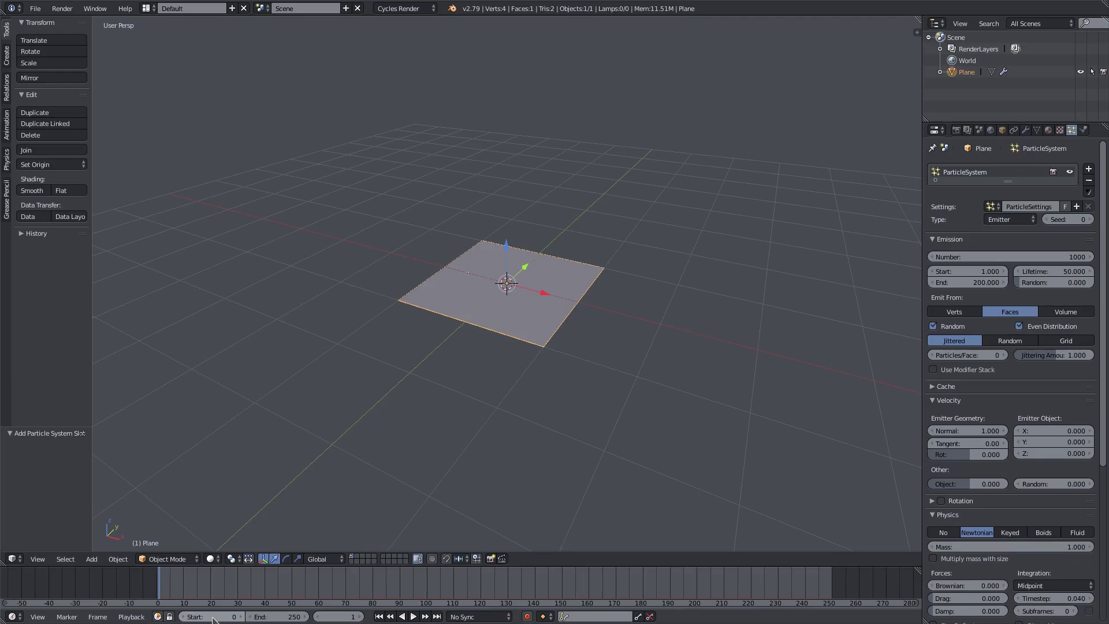
click(379, 616)
click(413, 616)
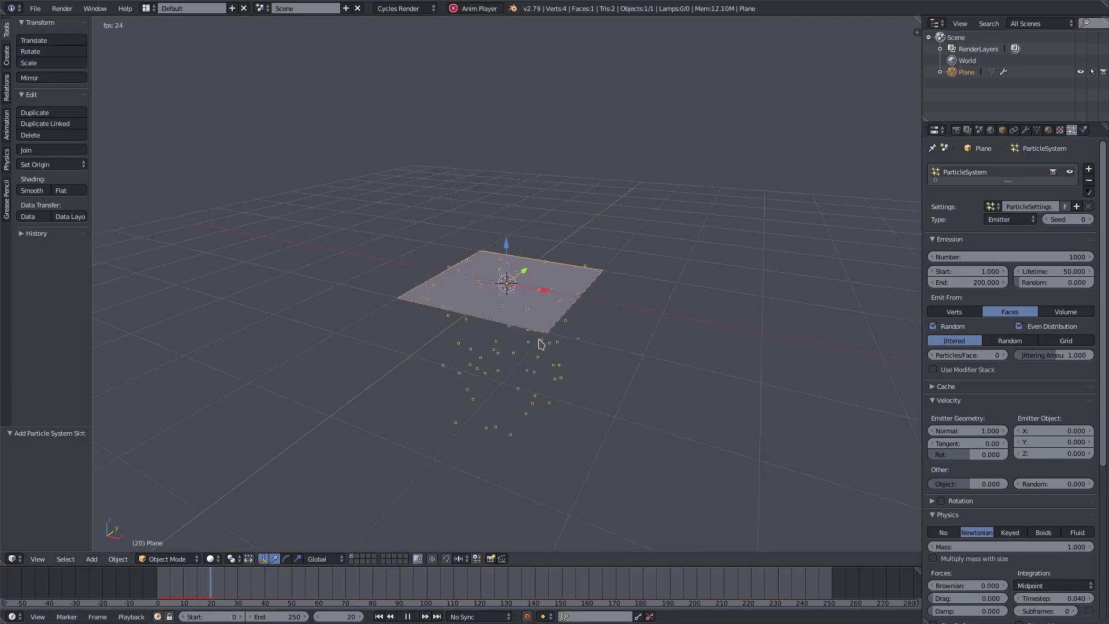
Rotate the emitter plane 180° about the global X axis.
middle_drag(539, 340, 564, 342)
text(rx)
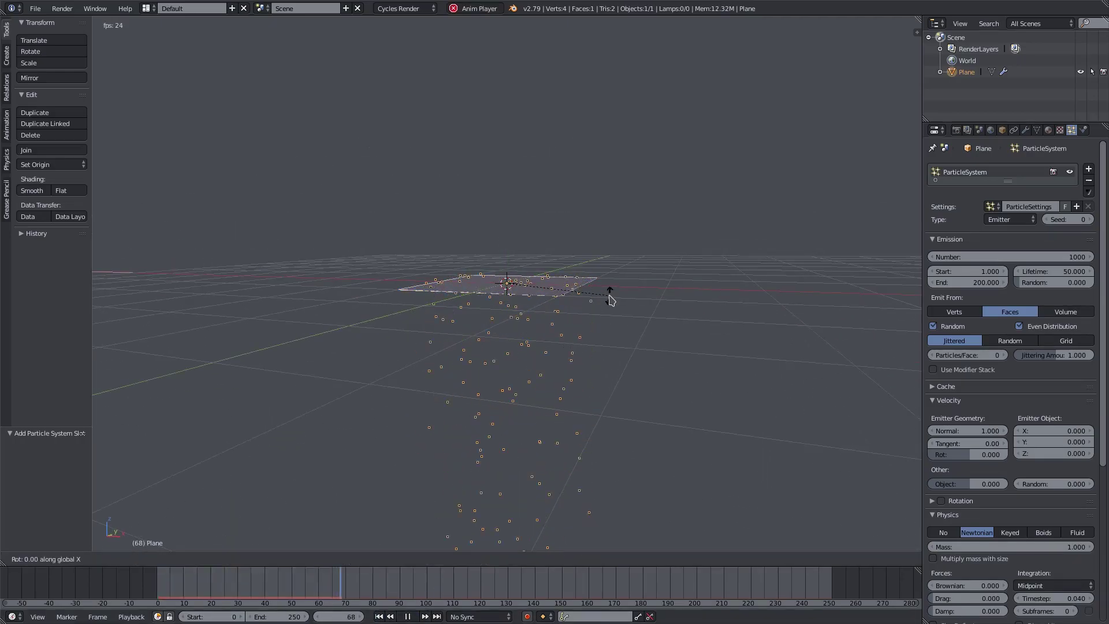
text(180)
key(Return)
Raise the emitter plane about 2.63 units along the Z axis.
scroll(550, 340, up, 2)
middle_drag(550, 339, 549, 405)
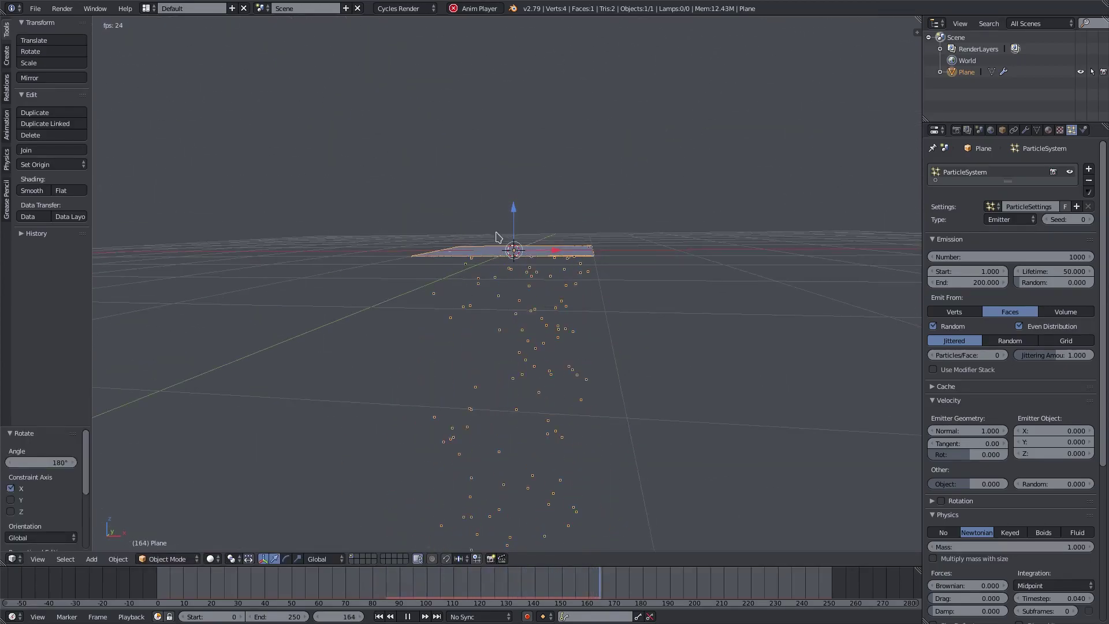
drag(513, 213, 513, 5)
scroll(553, 582, down, 3)
mouse_move(557, 331)
middle_down()
mouse_move(523, 341)
mouse_move(532, 314)
mouse_move(541, 403)
mouse_move(540, 339)
middle_up()
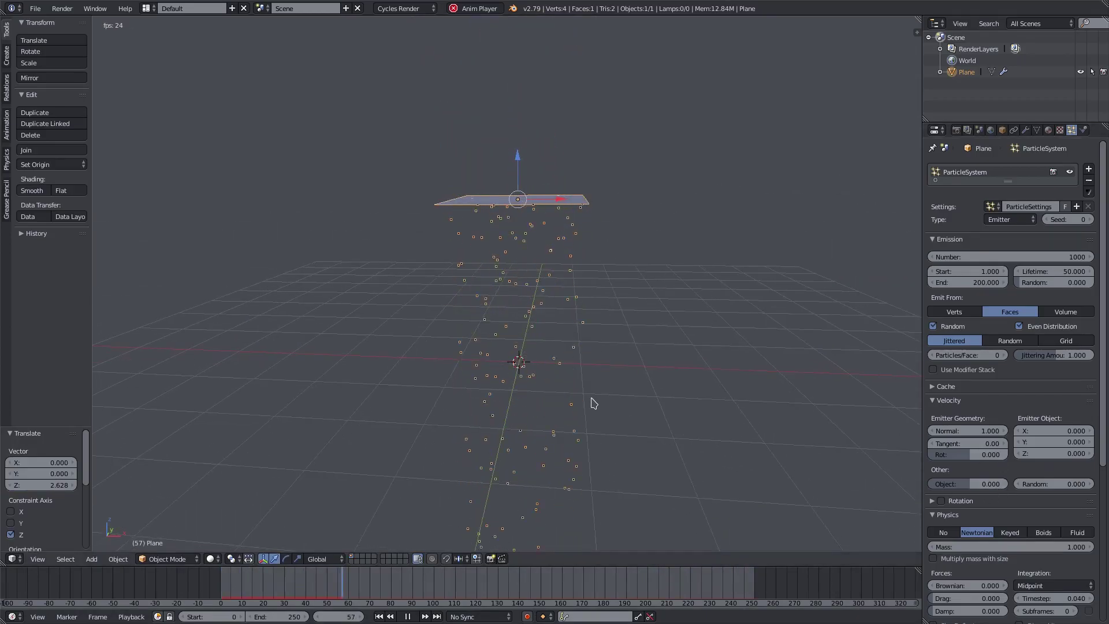
Add a force field of type Force at the scene's centre and check how the plane's particles pass through it.
key(shift+a)
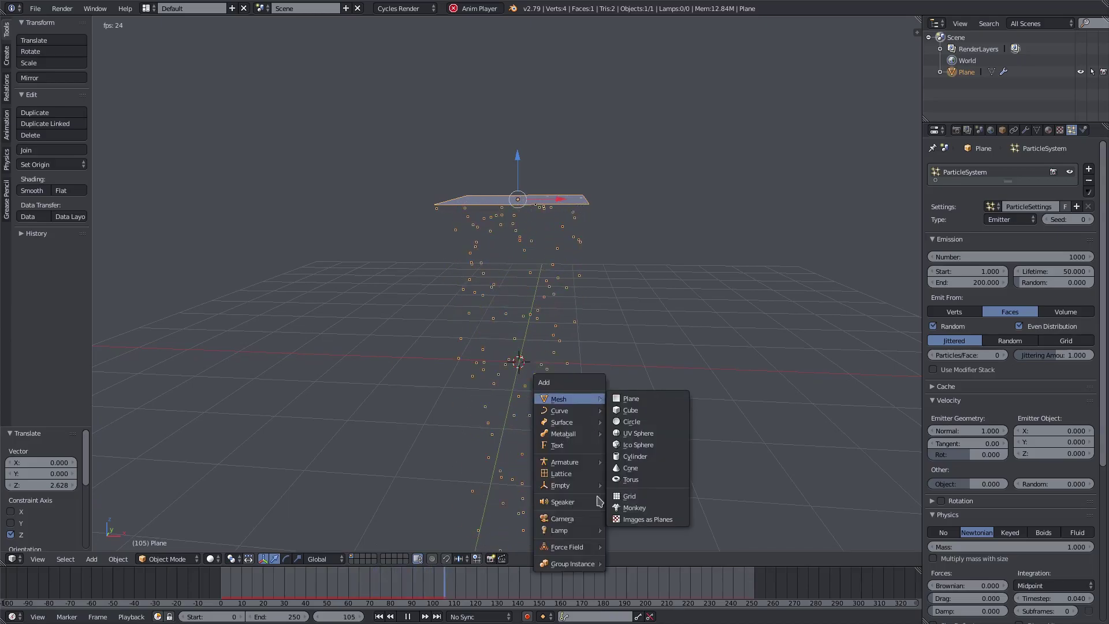
mouse_move(567, 555)
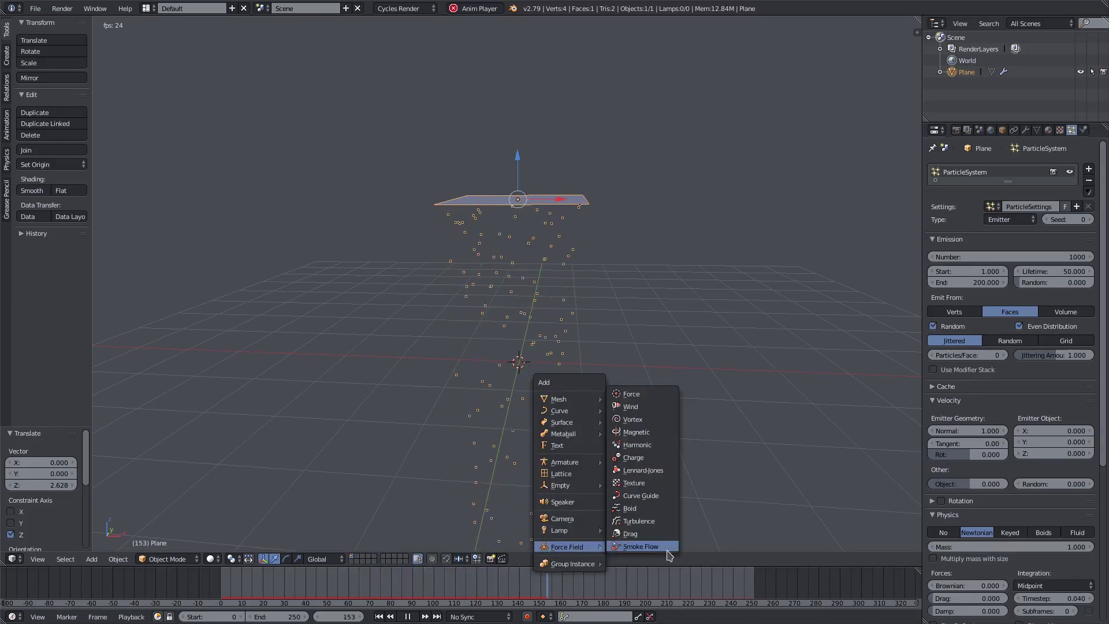
click(662, 395)
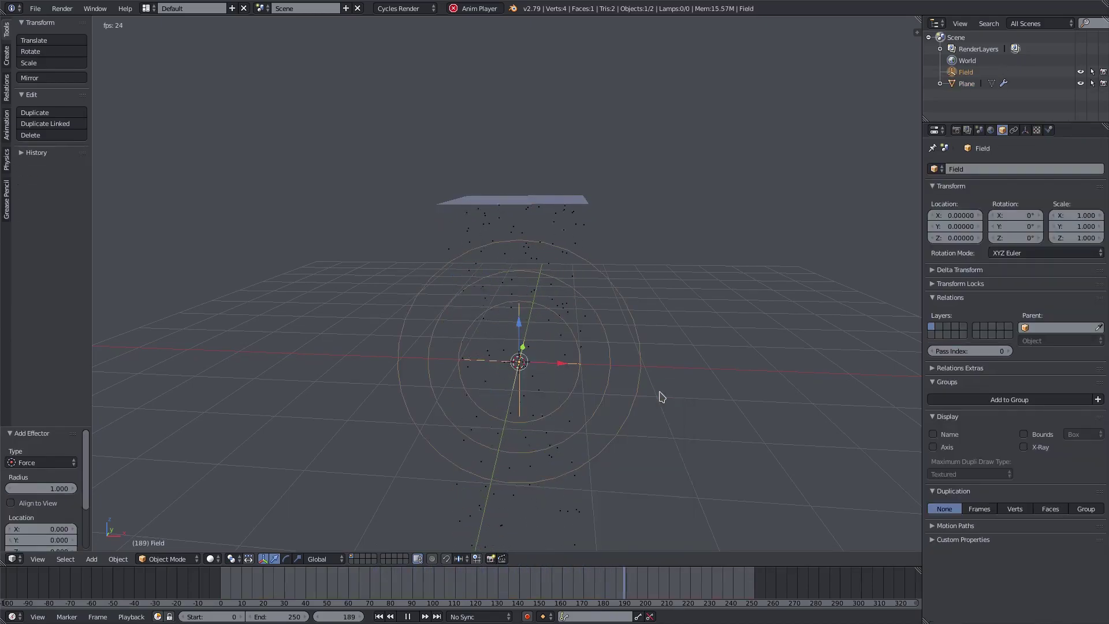
right_click(495, 185)
middle_drag(577, 354, 596, 345)
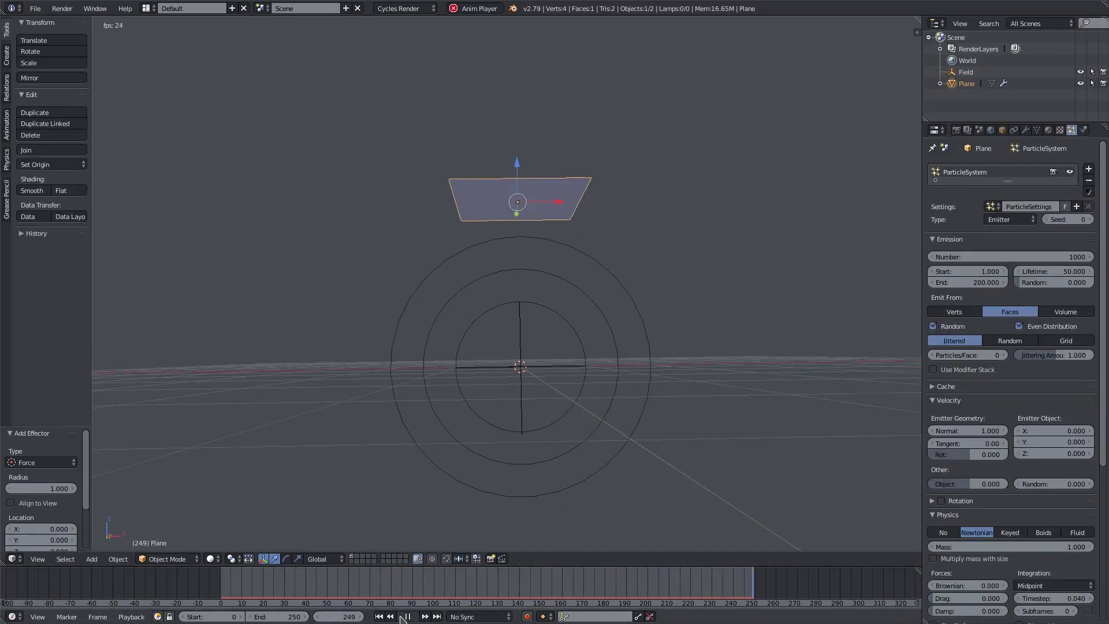
scroll(510, 298, down, 4)
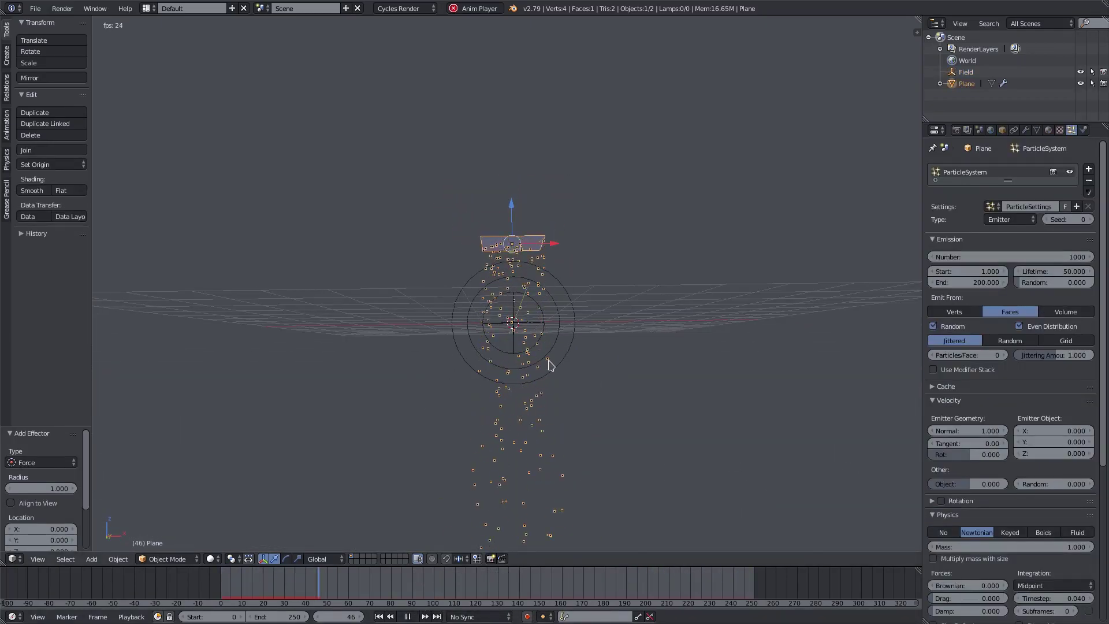
middle_drag(549, 364, 531, 358)
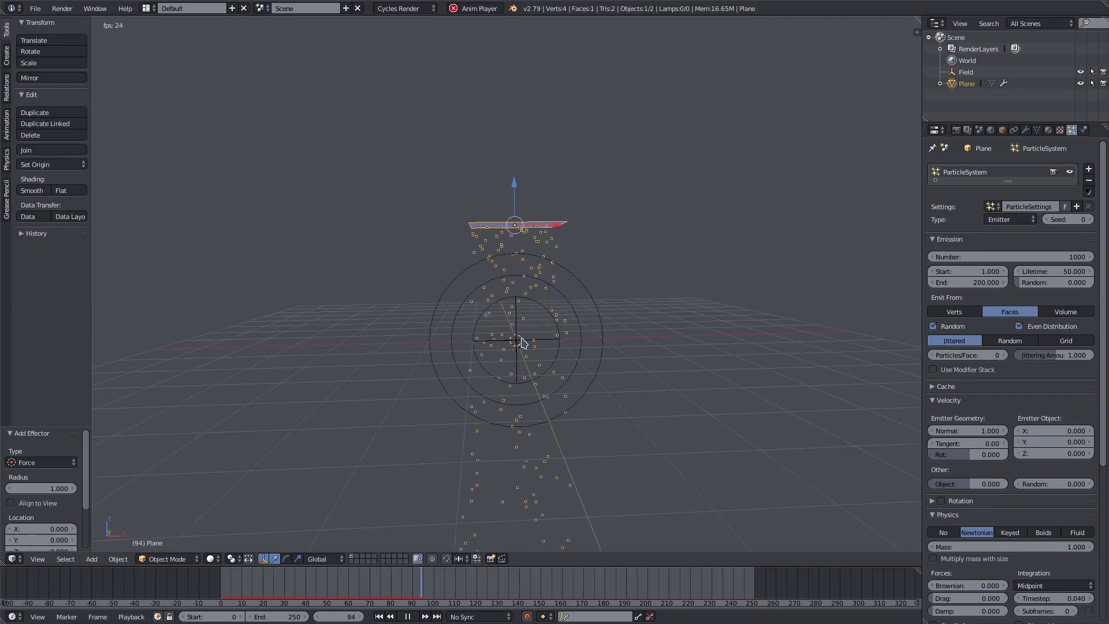
Try a strength of 20 on the force field, settle on 10, and check its effect on the plane's particles.
right_click(520, 341)
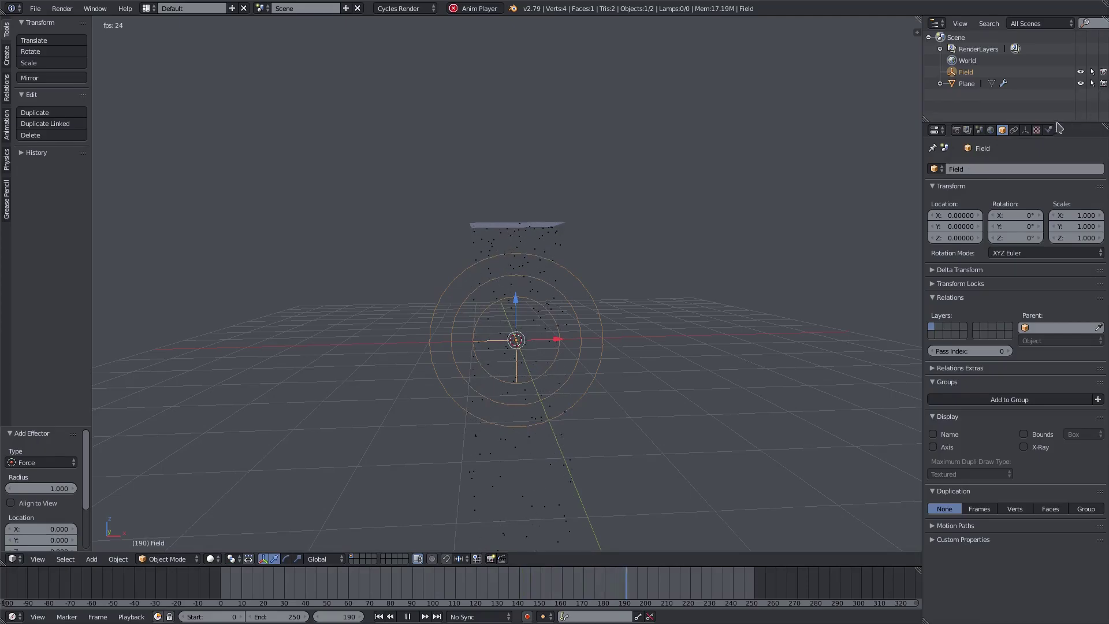
click(1049, 130)
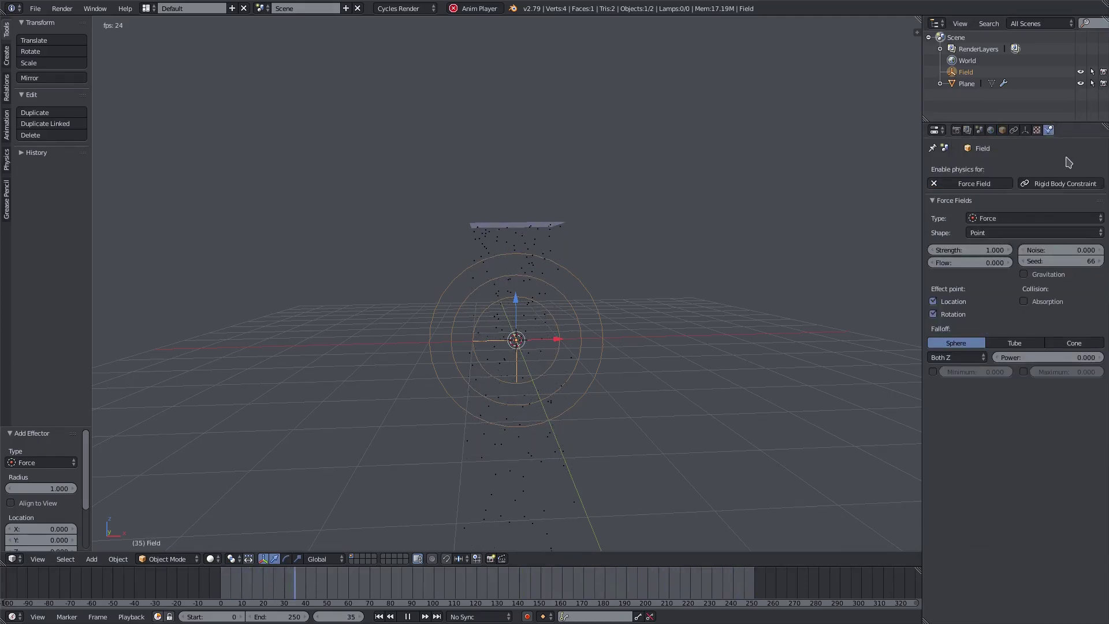
drag(970, 250, 619, 186)
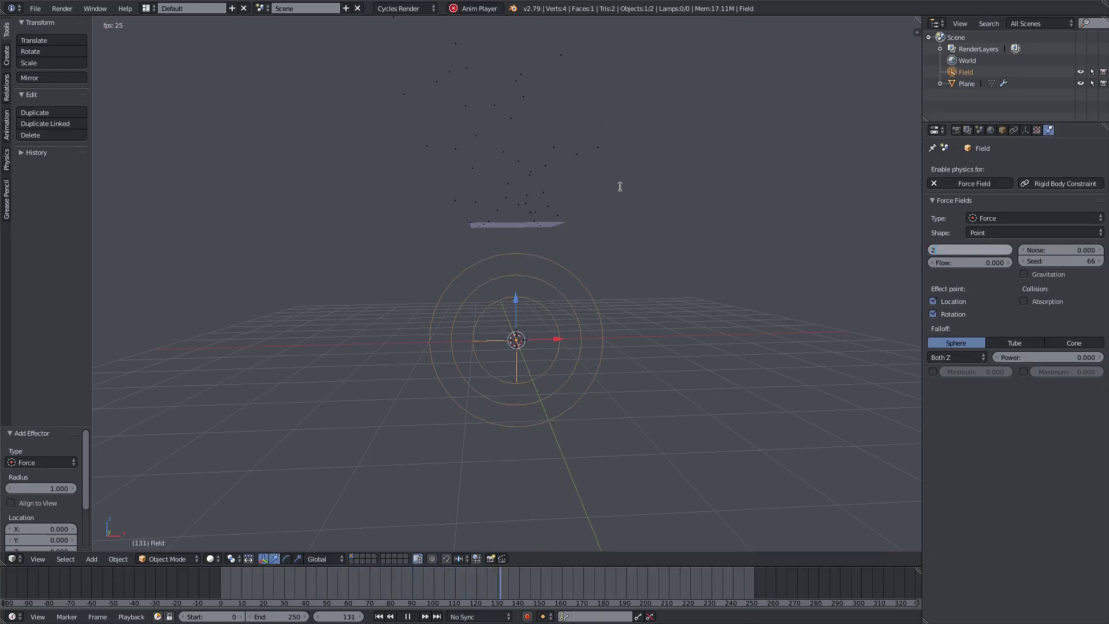
click(971, 250)
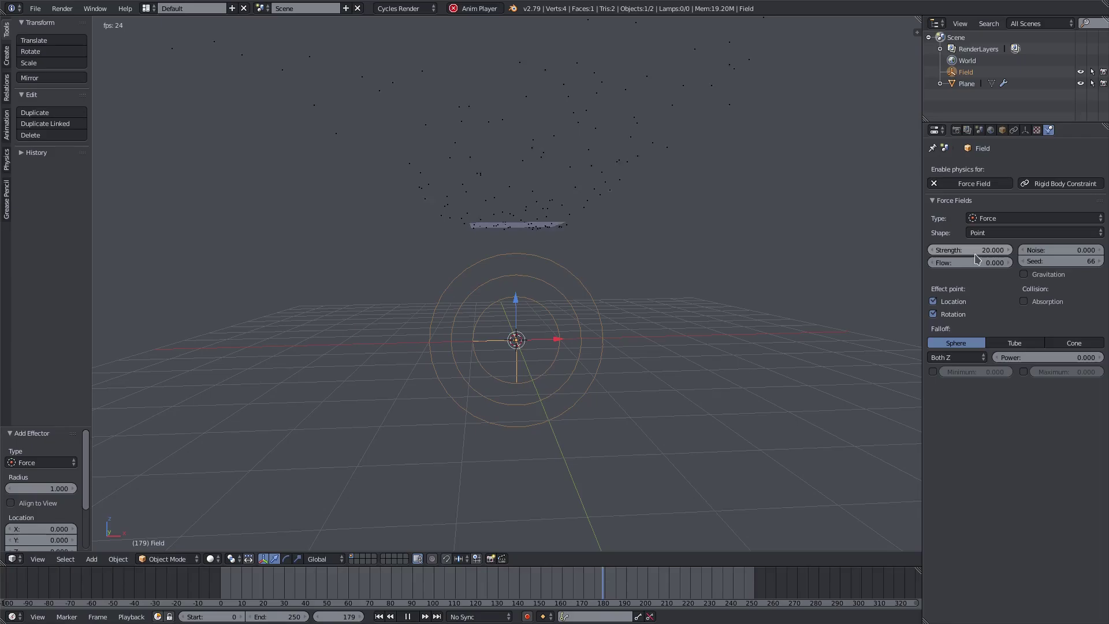
text(10)
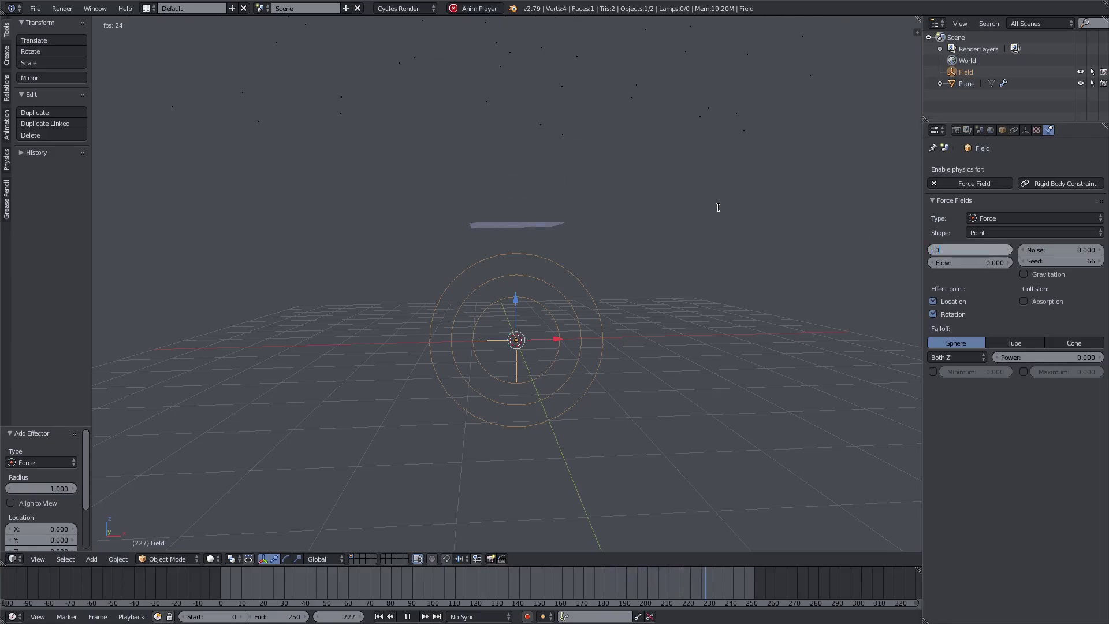
key(Return)
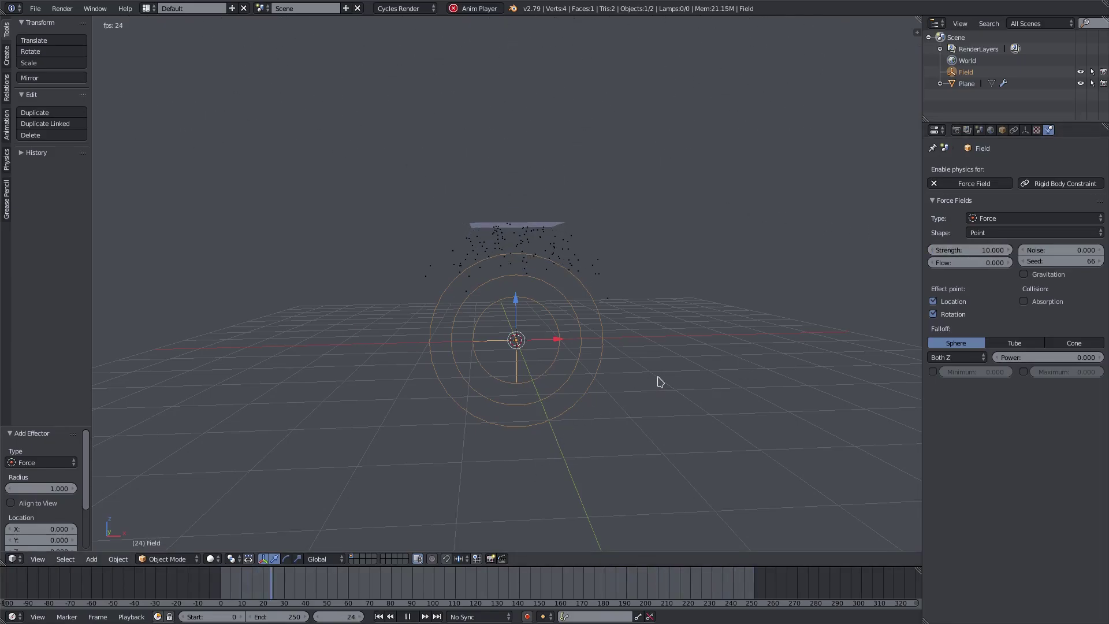
right_click(451, 259)
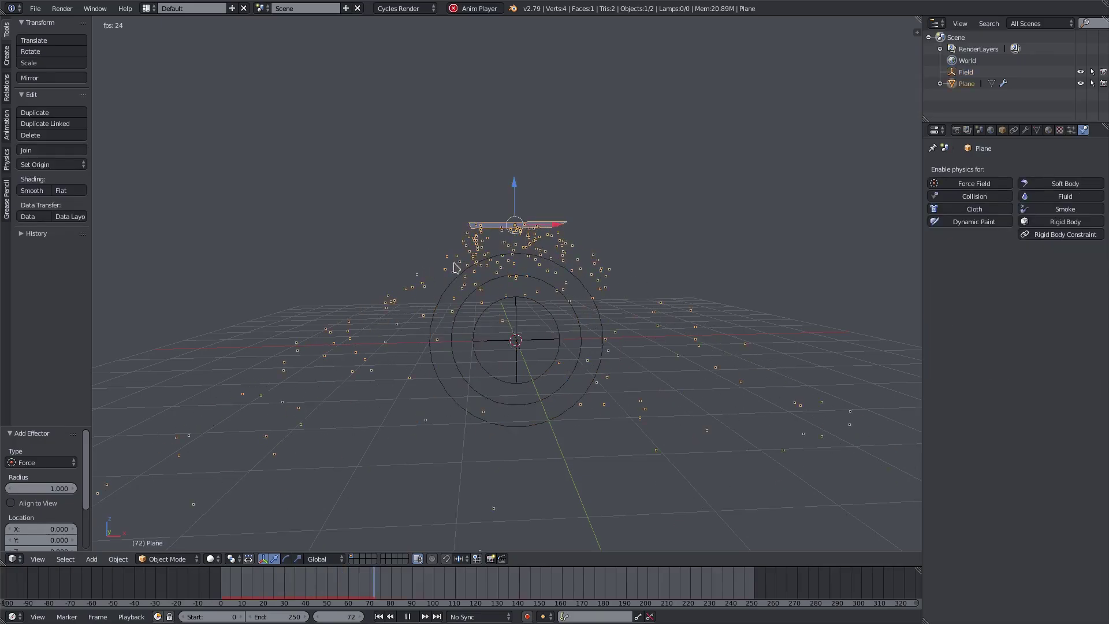
middle_drag(391, 365, 522, 372)
scroll(521, 366, up, 4)
right_click(521, 345)
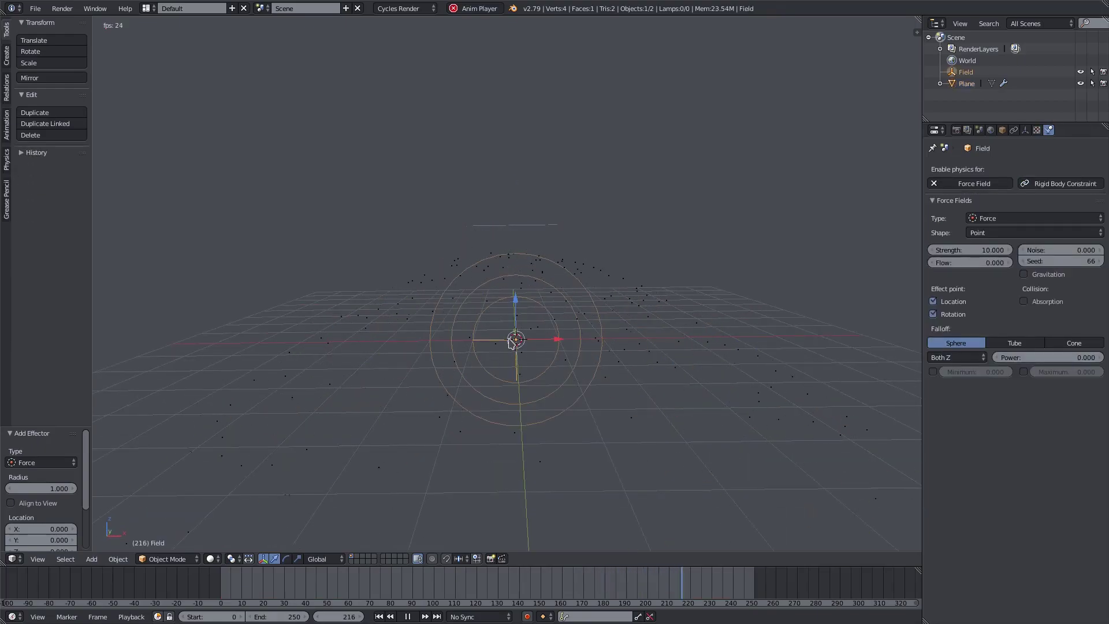
Delete the emitter plane and add a UV sphere at the scene's centre in its place.
right_click(527, 226)
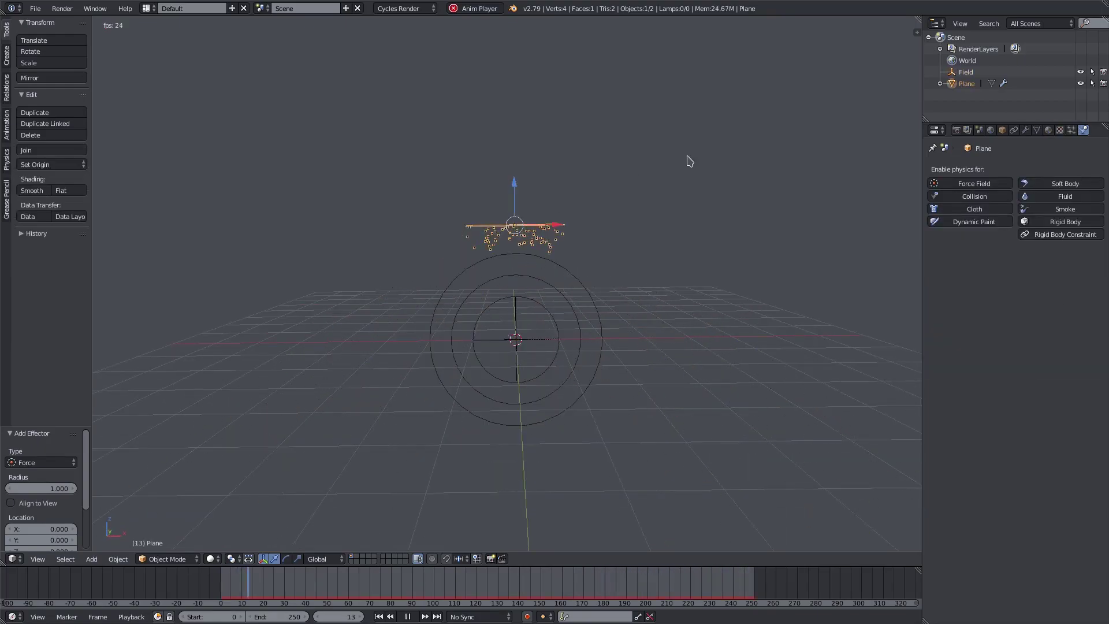
key(n)
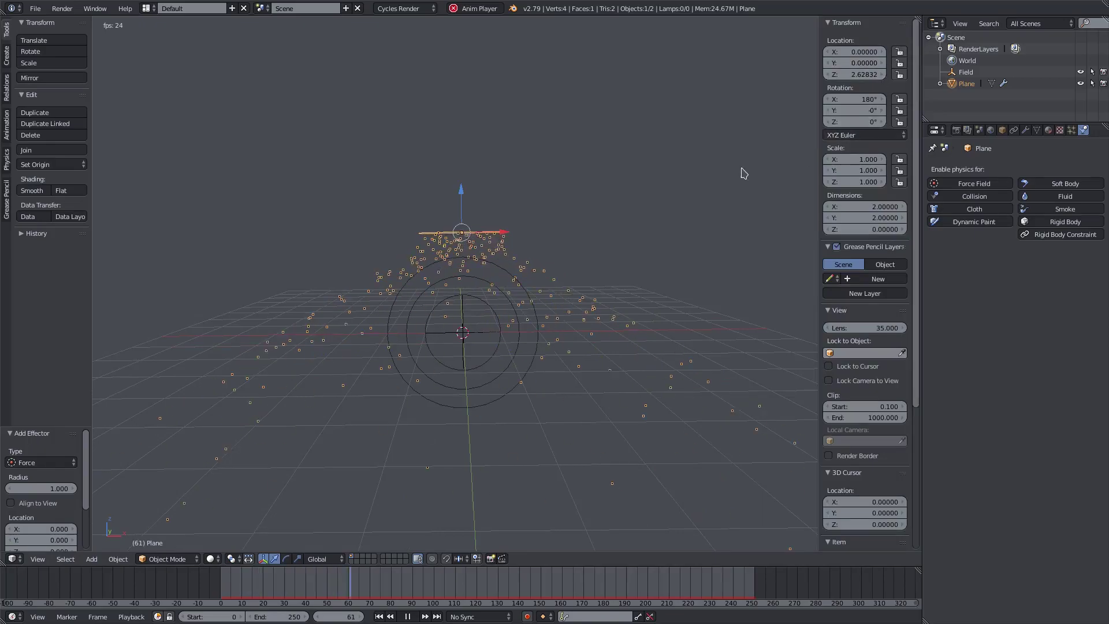
key(Delete)
key(shift+a)
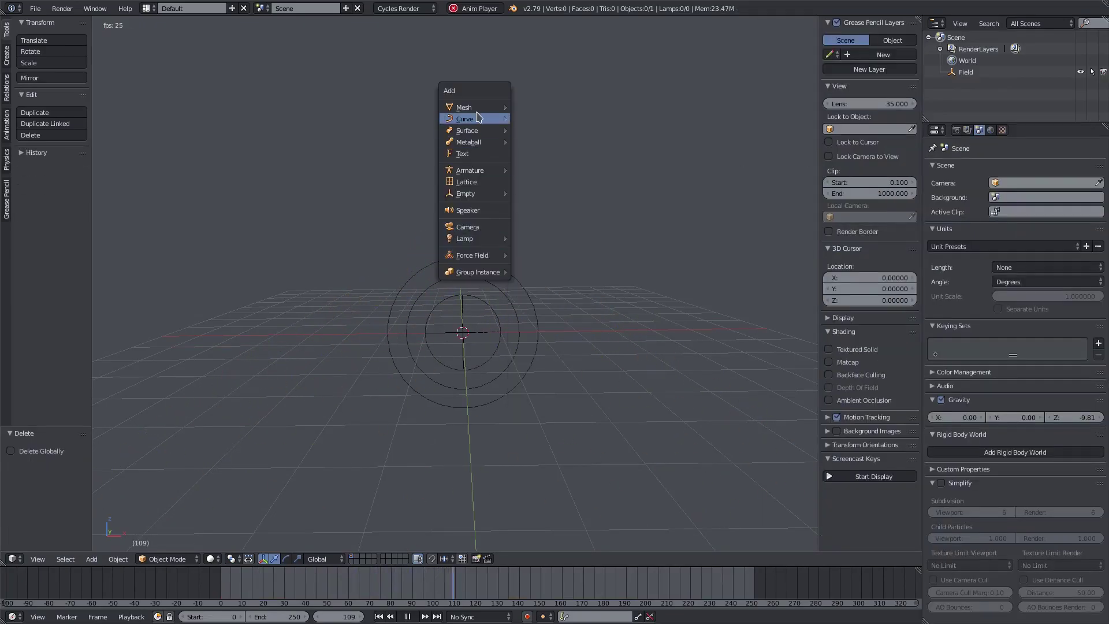
mouse_move(471, 107)
click(584, 144)
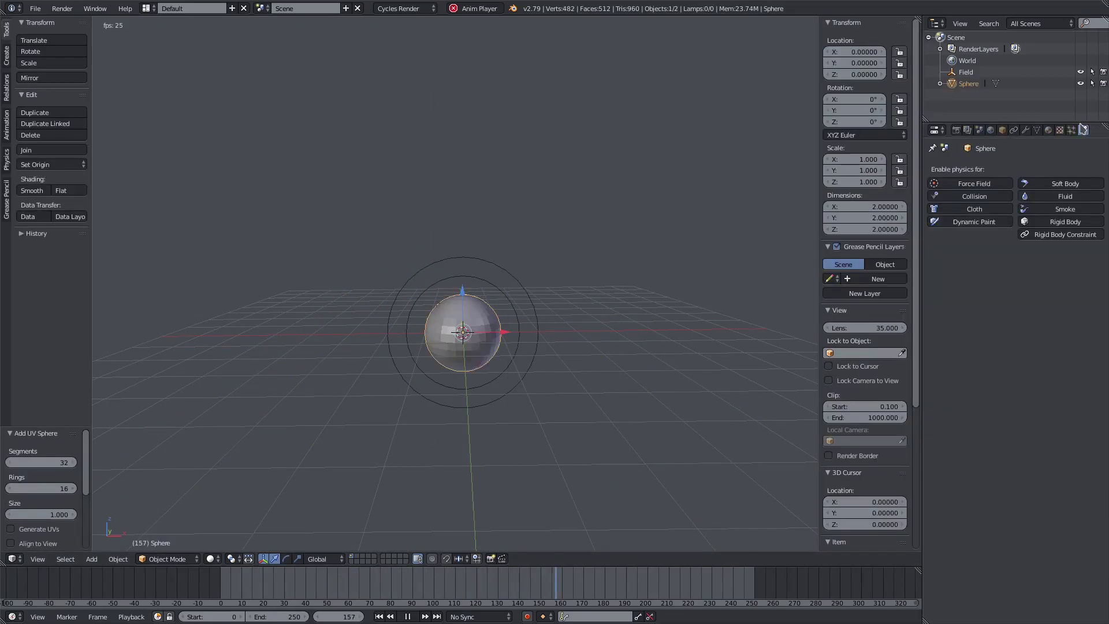
Add a particle system to the sphere, assign it the existing ParticleSettings and view the emitted particles around the force field.
click(1072, 130)
click(1089, 169)
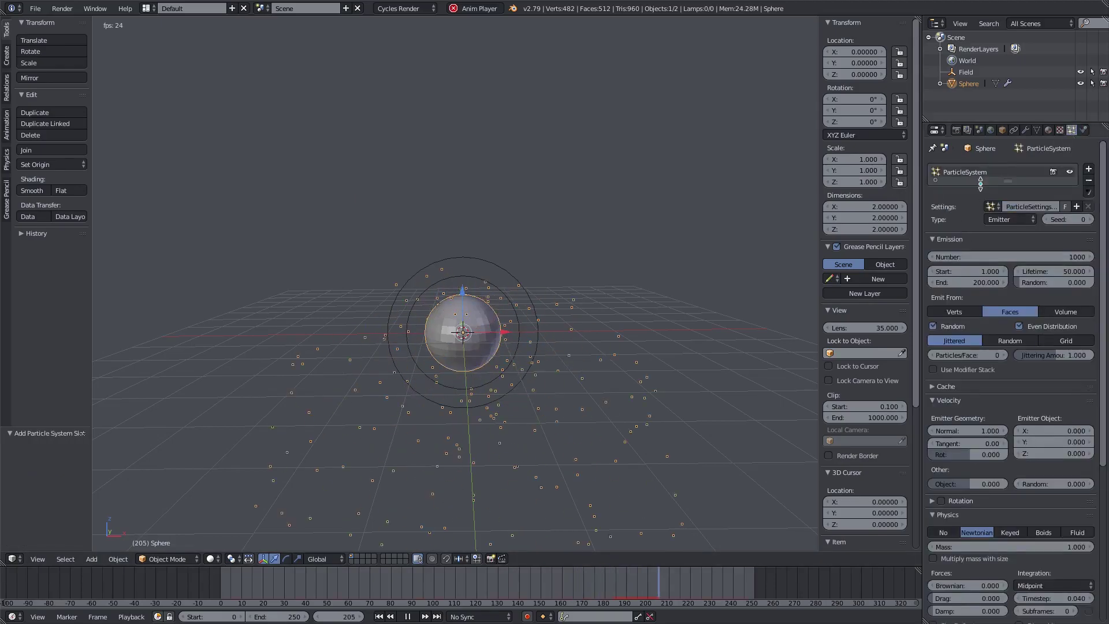
click(991, 206)
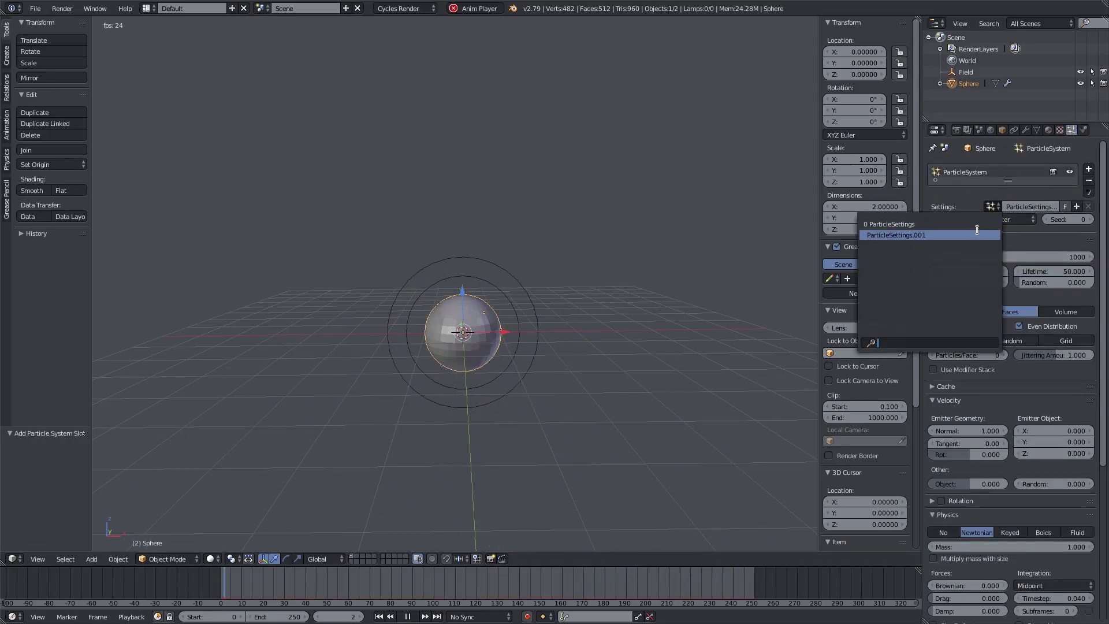
click(976, 225)
right_click(486, 407)
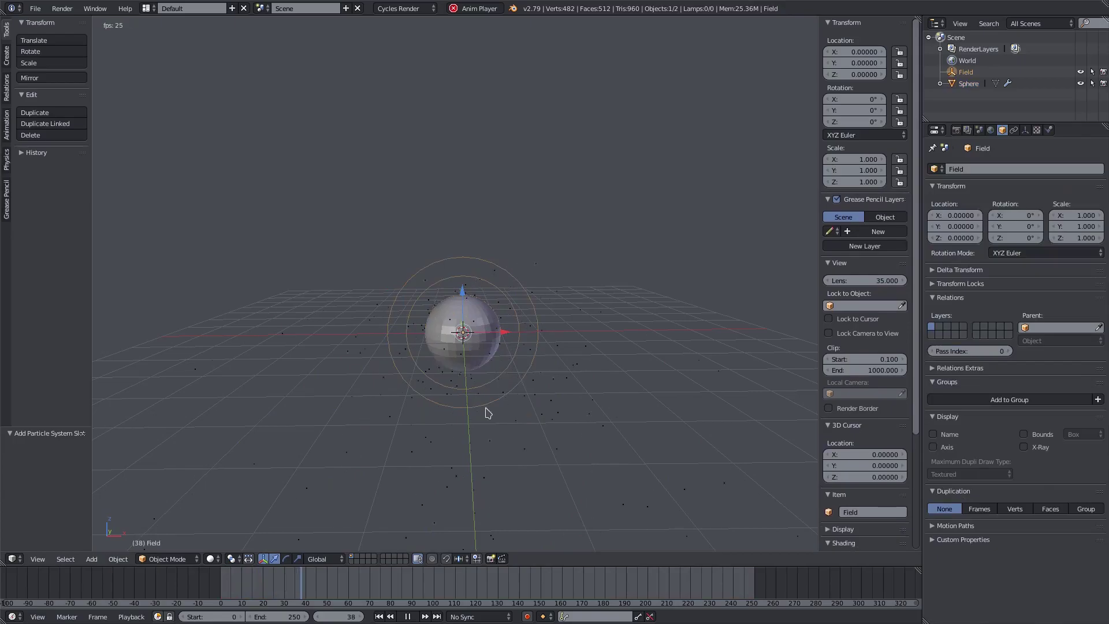
right_click(448, 356)
scroll(519, 366, down, 1)
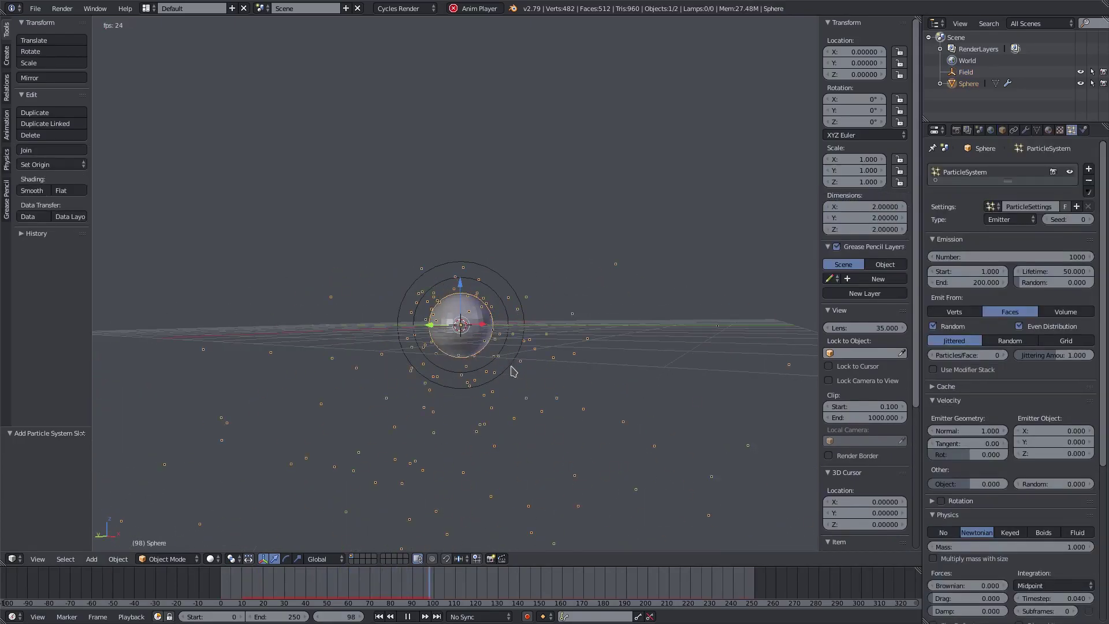
Delete the force field to check the sphere's particles without it, and undo the deletion.
right_click(512, 318)
key(Delete)
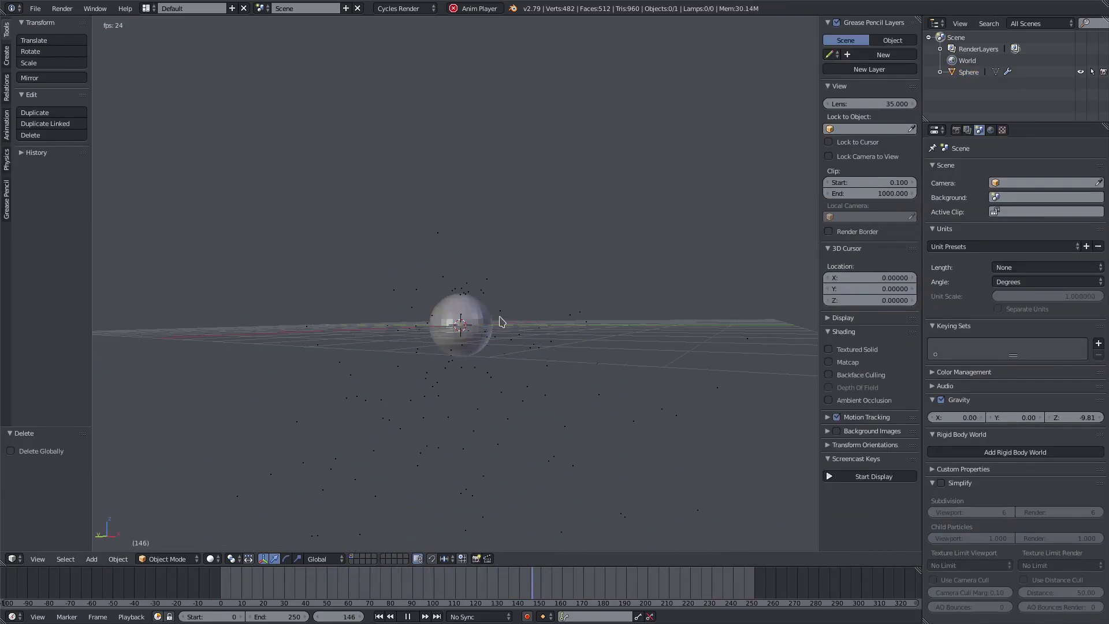
key(a)
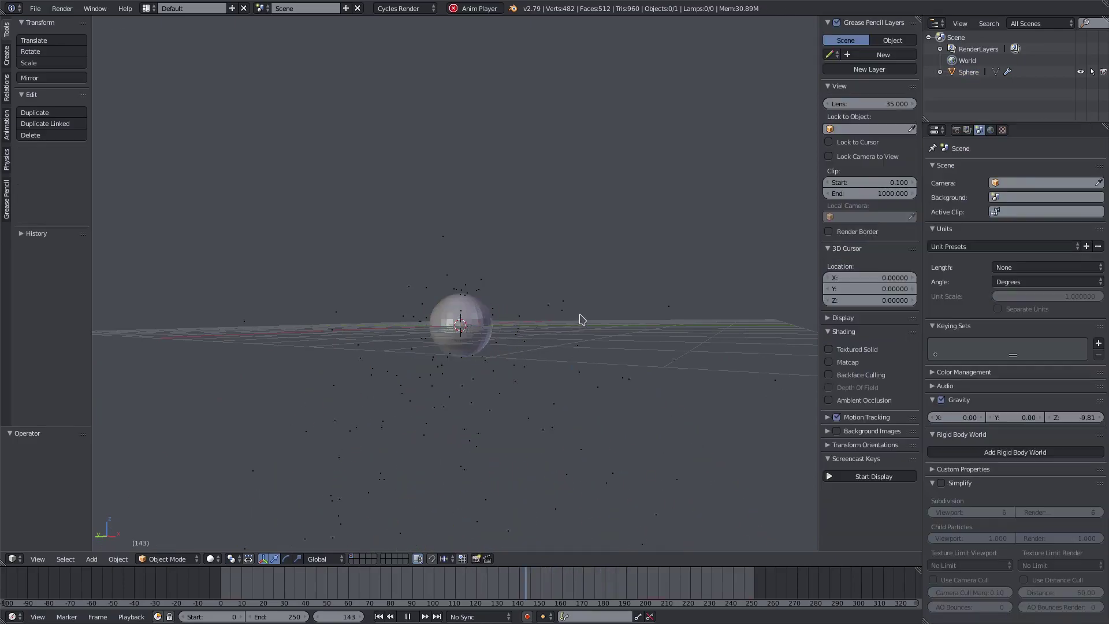
key(ctrl+z)
key(ctrl+z)
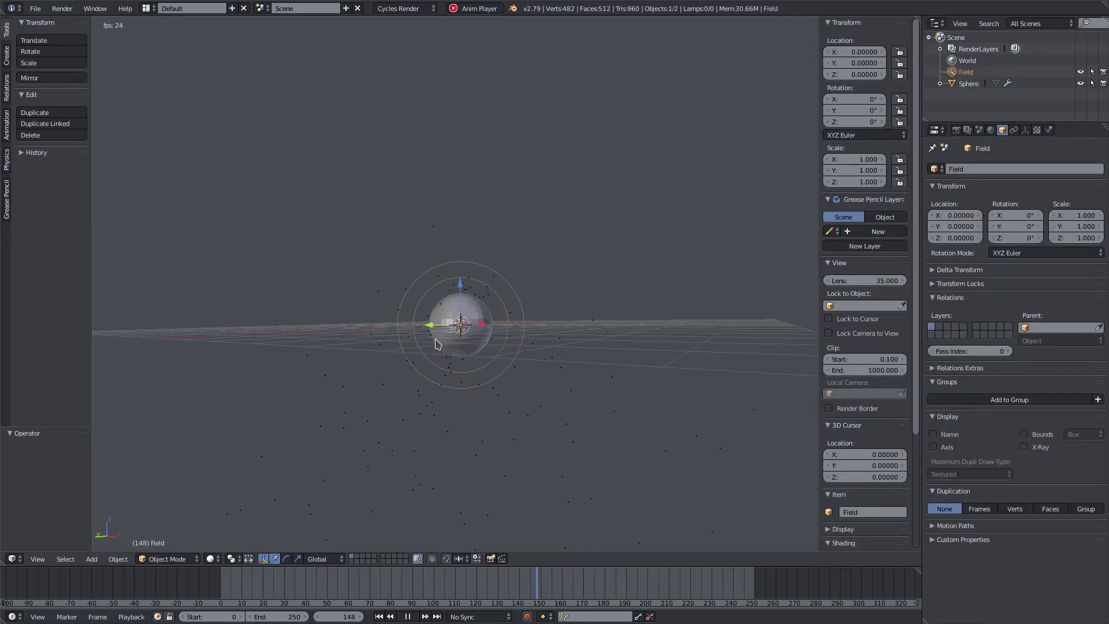
Change the force field's type to Turbulence and check its effect on the sphere's particles.
click(1048, 131)
middle_drag(742, 312, 684, 332)
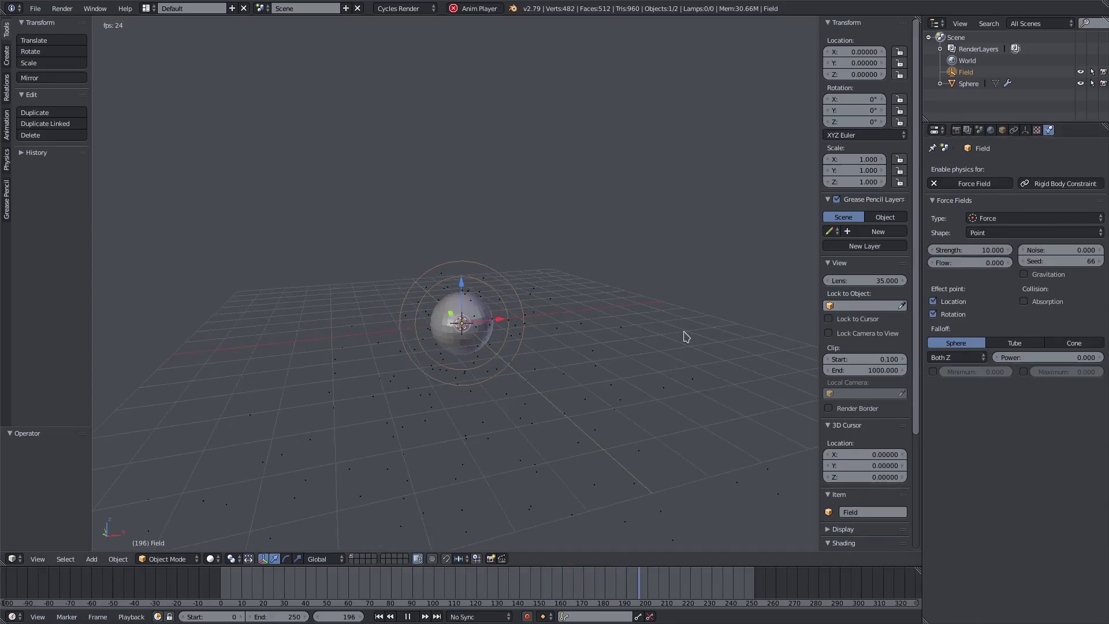
click(1011, 218)
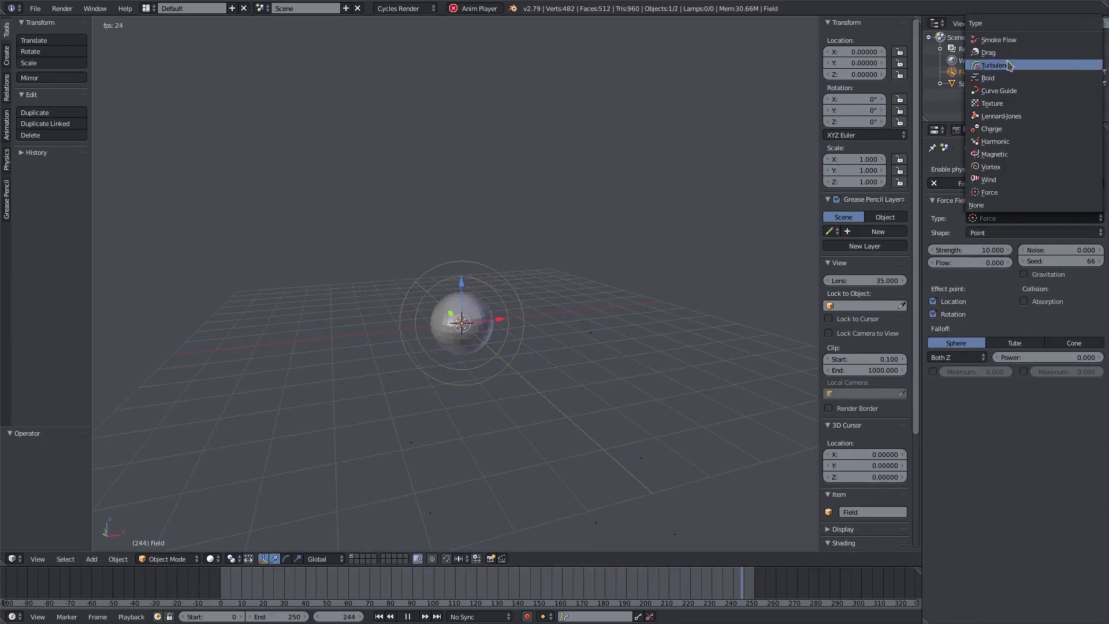
click(1017, 66)
right_click(470, 341)
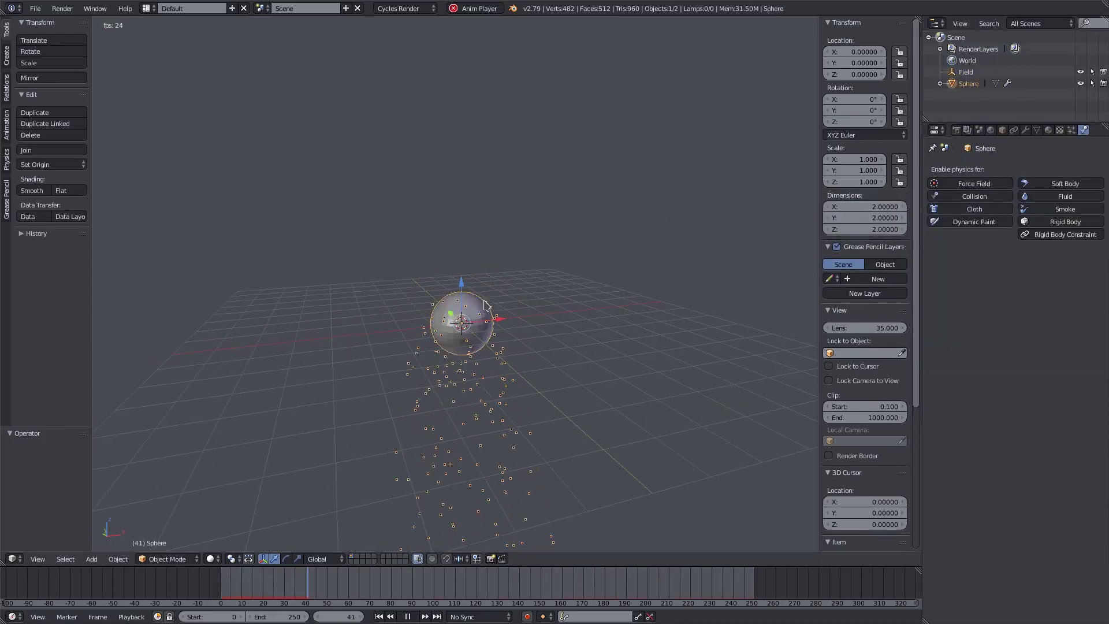
Move the turbulence field straight down along Z by about 1.86 so it sits below the sphere.
right_click(461, 325)
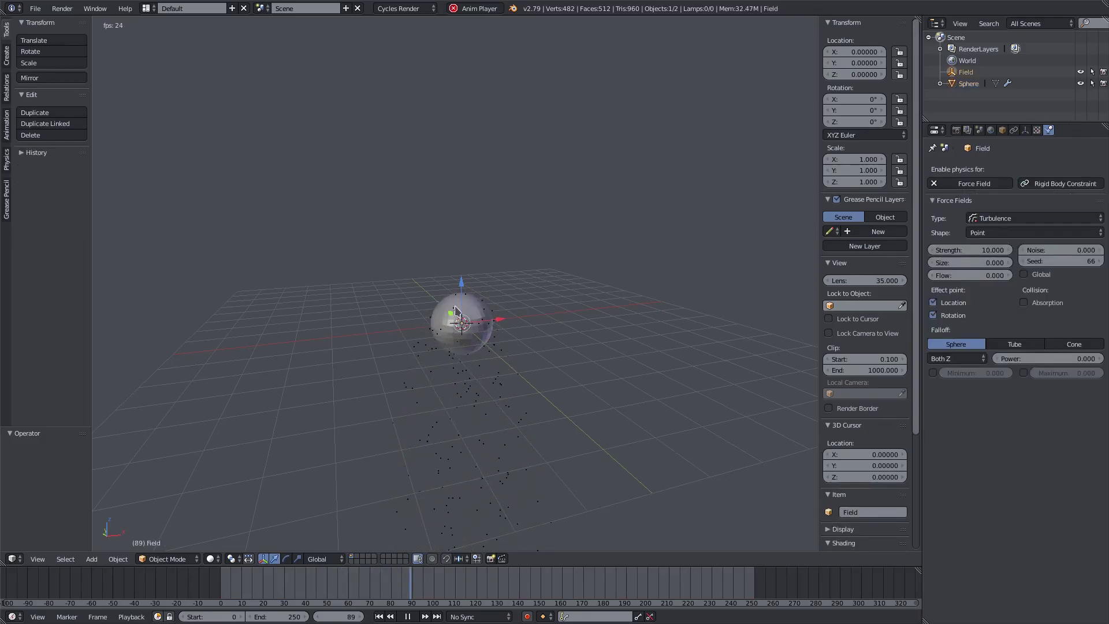
key(g)
key(z)
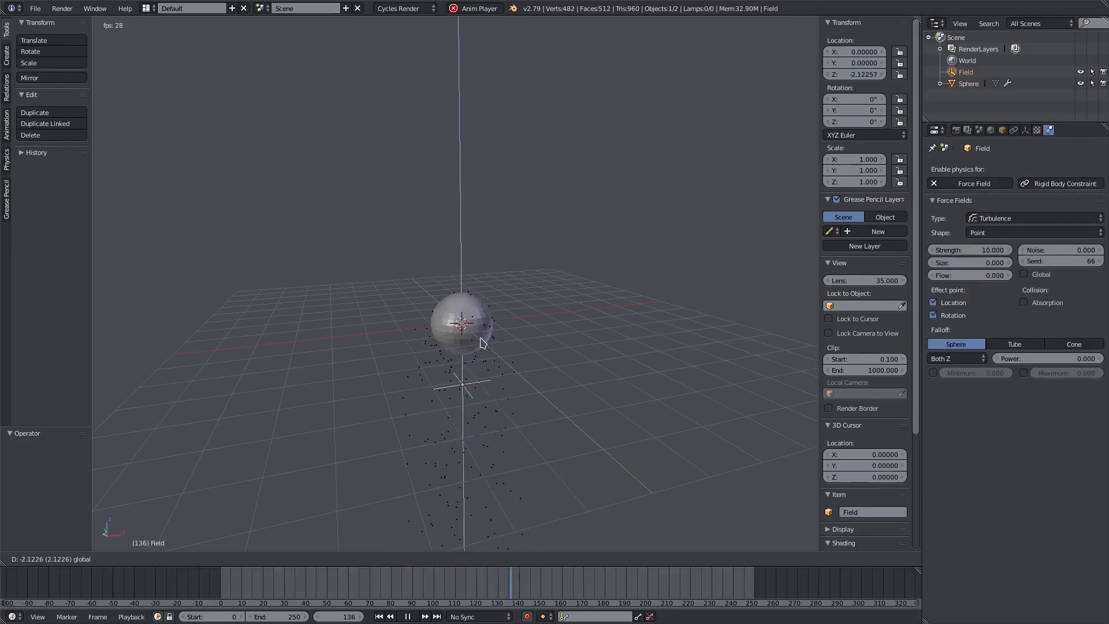
click(481, 336)
middle_drag(492, 383, 485, 342)
shift+middle_drag(485, 342, 486, 282)
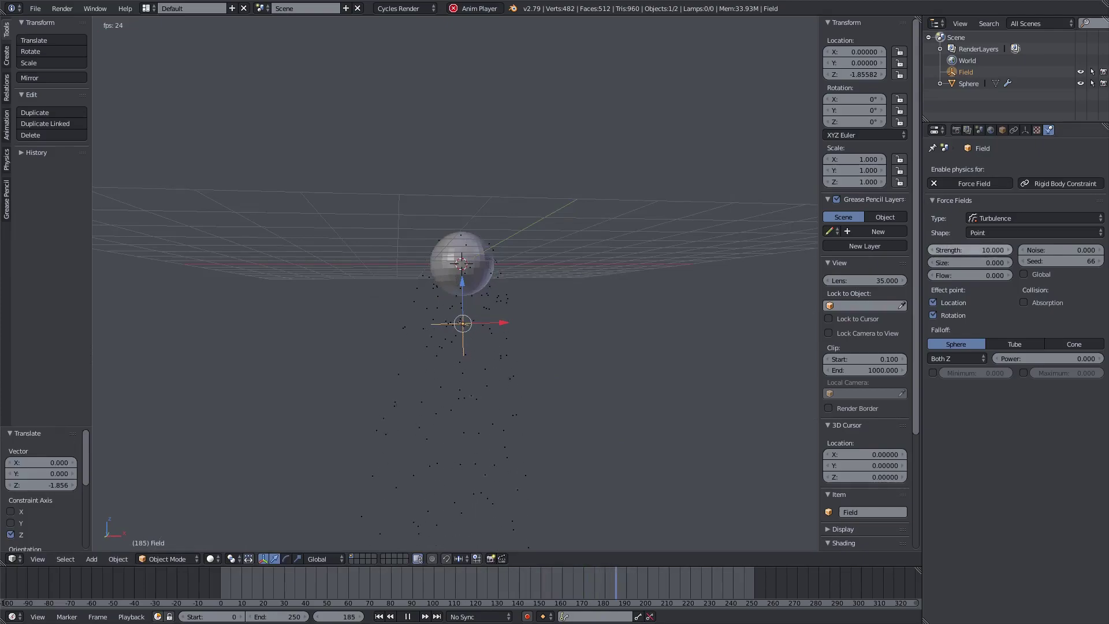
Set the turbulence field's strength to 50 and check how it scatters the sphere's particles.
click(975, 250)
text(50)
key(Return)
scroll(507, 348, up, 1)
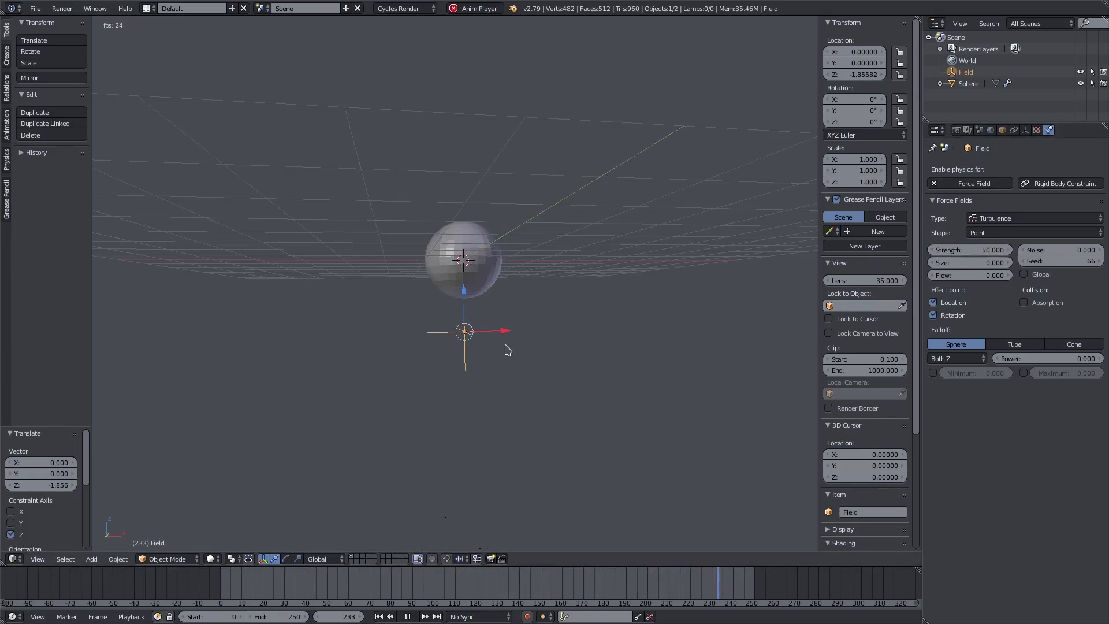
scroll(507, 349, up, 1)
scroll(538, 377, down, 1)
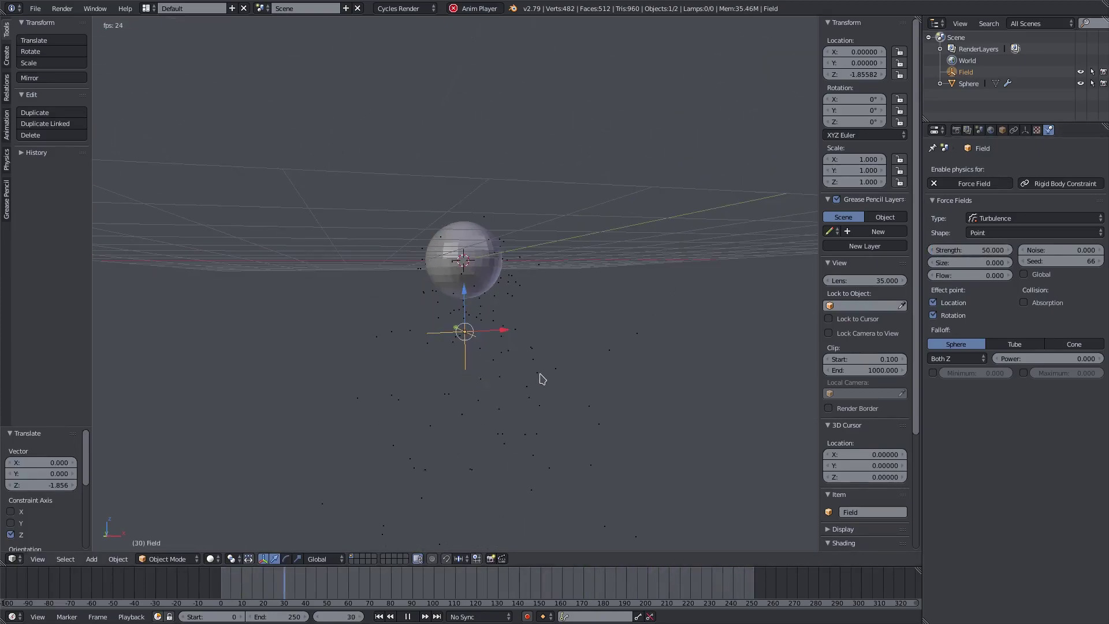
middle_drag(534, 360, 588, 320)
right_click(471, 282)
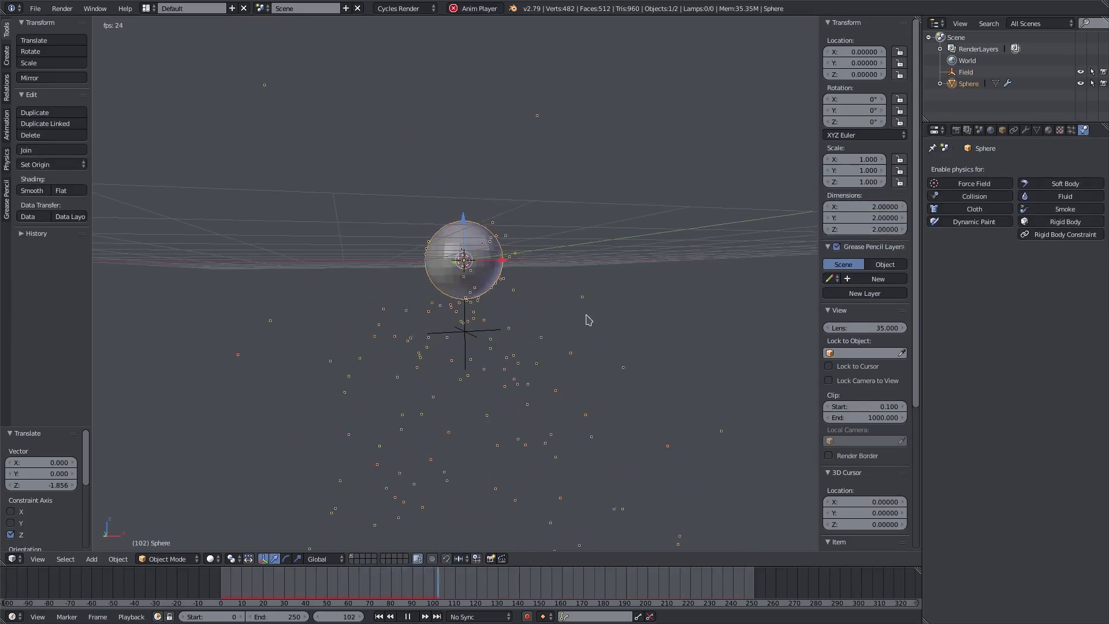
Change the field's type to Vortex and view how the sphere's particles move around it.
right_click(468, 335)
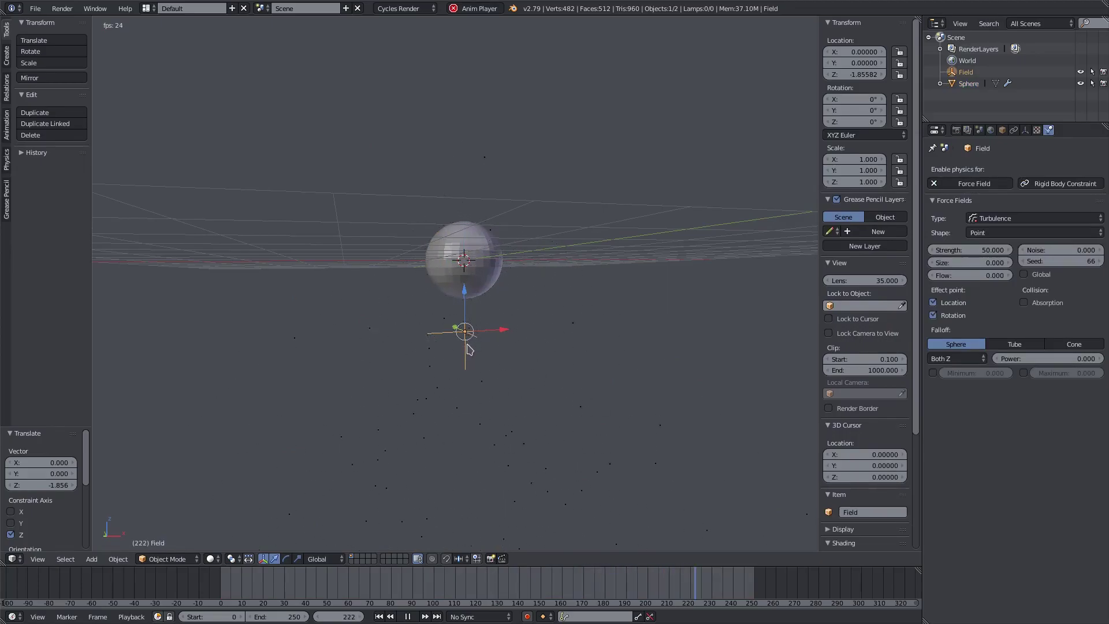
click(1028, 218)
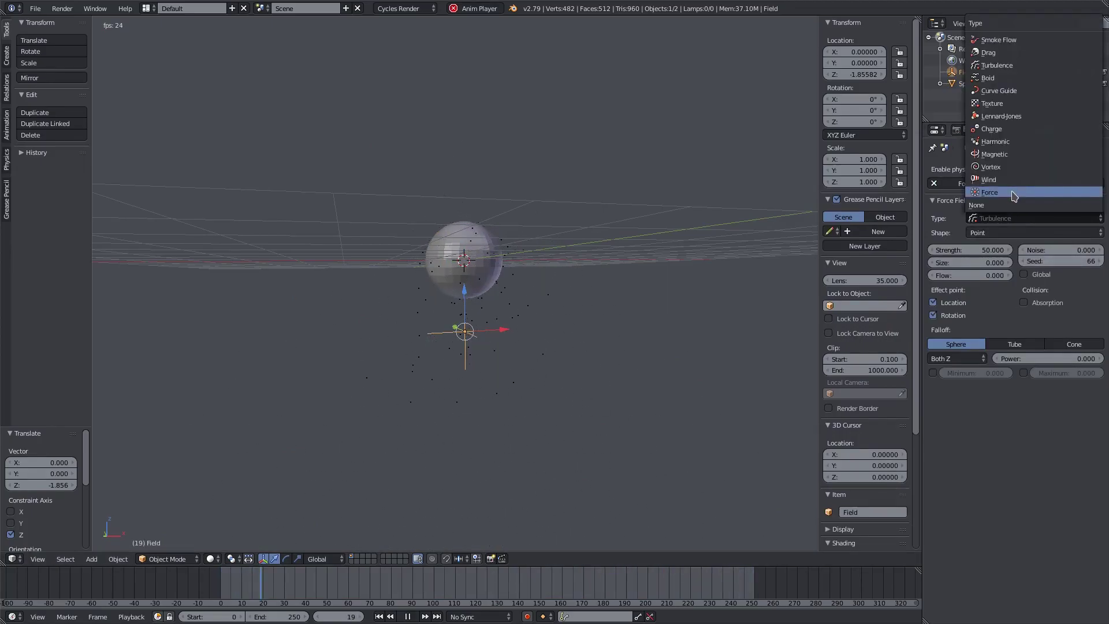
click(1016, 168)
right_click(484, 270)
middle_drag(484, 270, 498, 343)
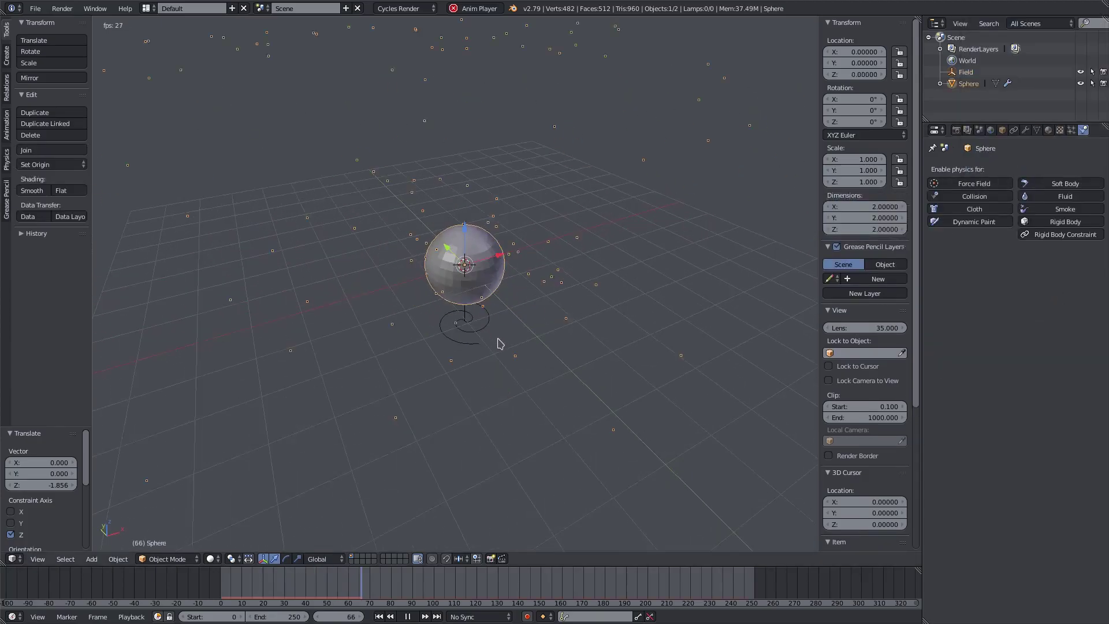
scroll(472, 337, down, 4)
Try a lower strength on the vortex field and check the particles leaving the sphere.
right_click(471, 336)
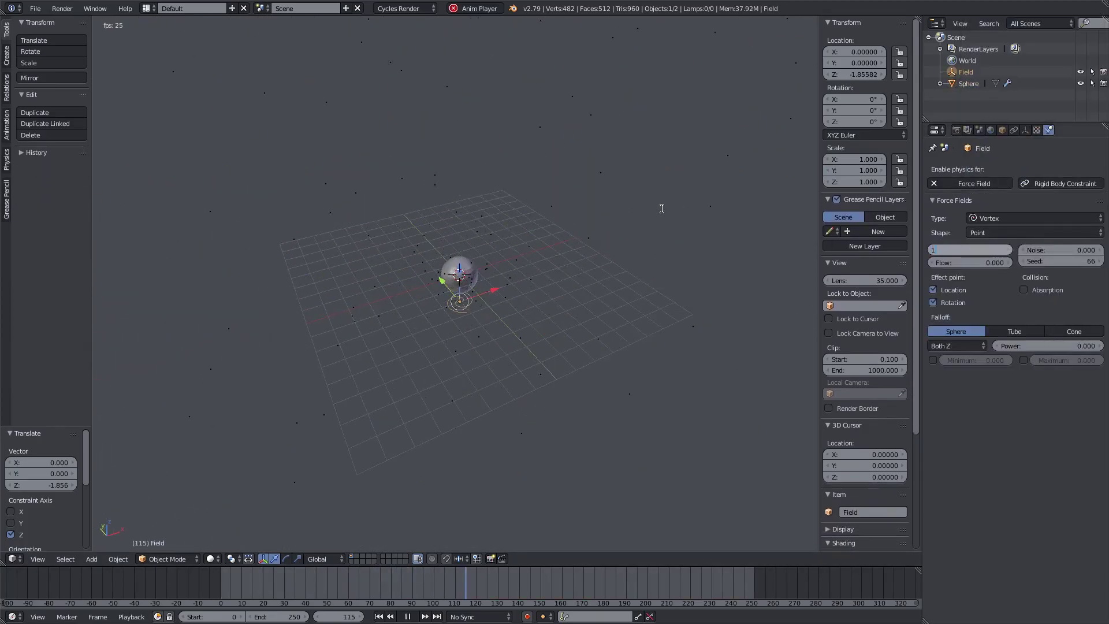
right_click(469, 283)
scroll(469, 283, up, 3)
middle_drag(469, 283, 469, 254)
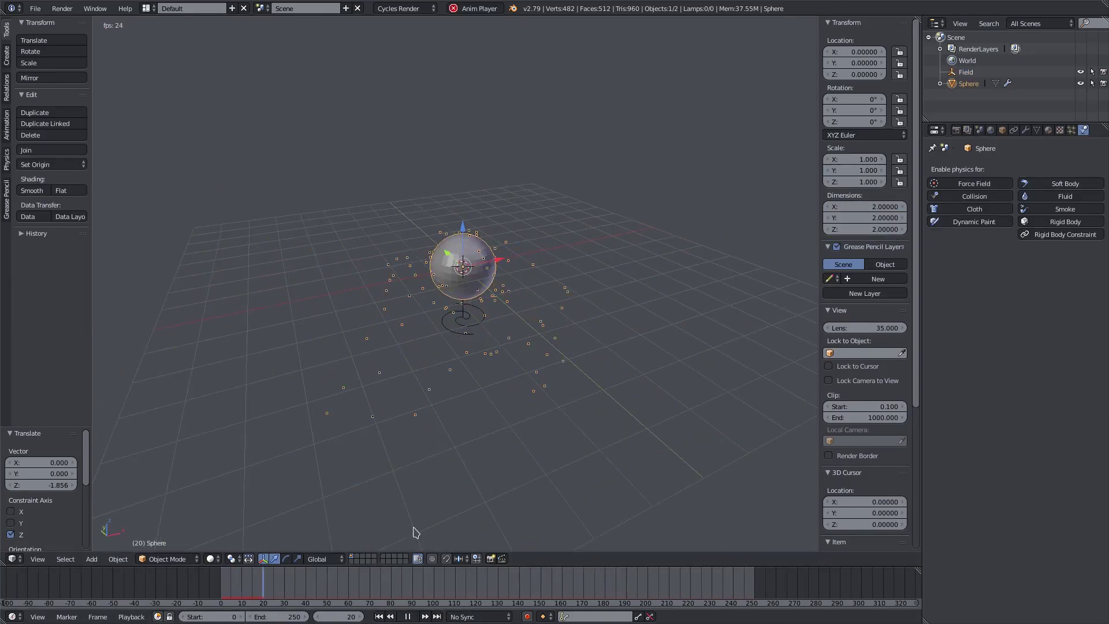
Set the vortex field's strength to 2 and examine the falling particle stream from several angles.
right_click(469, 326)
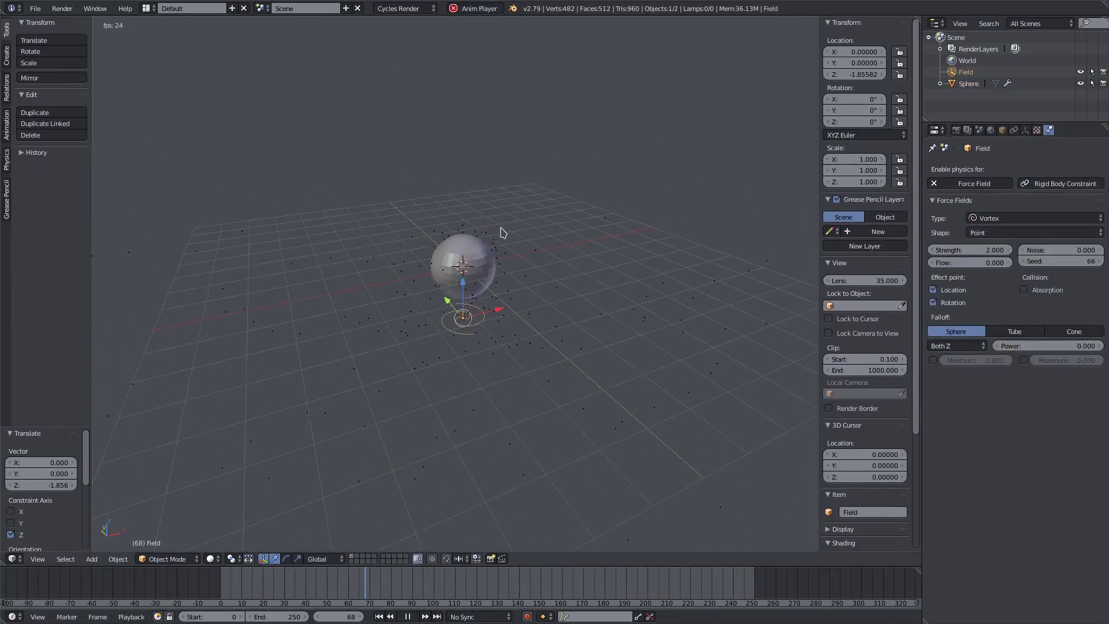
right_click(474, 269)
middle_drag(483, 381, 533, 344)
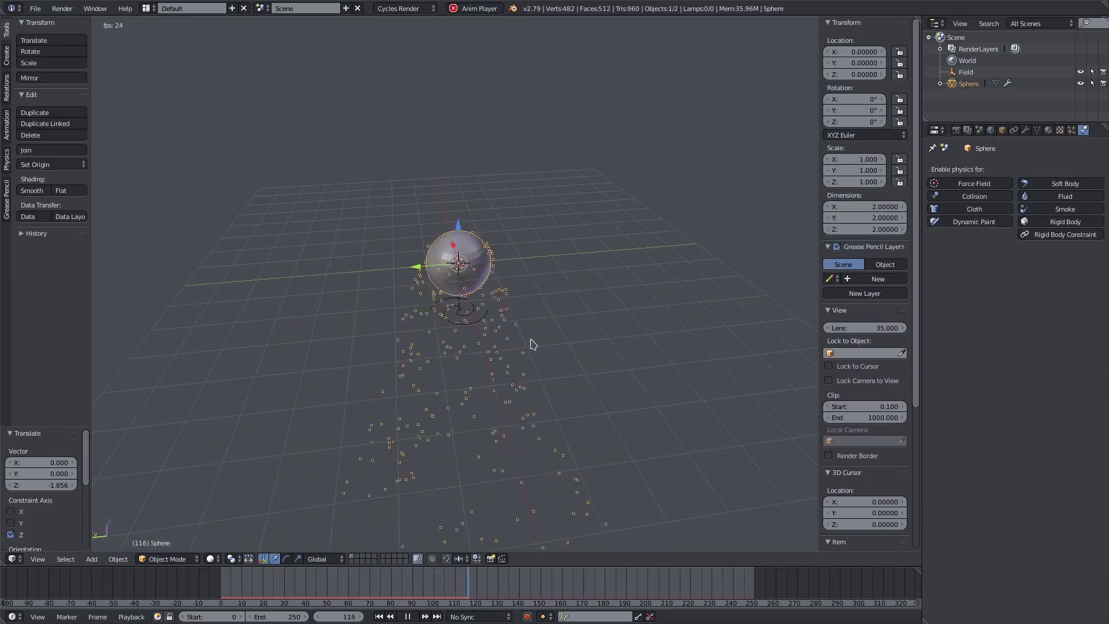
middle_drag(481, 298, 424, 254)
scroll(524, 403, down, 4)
middle_drag(524, 404, 489, 397)
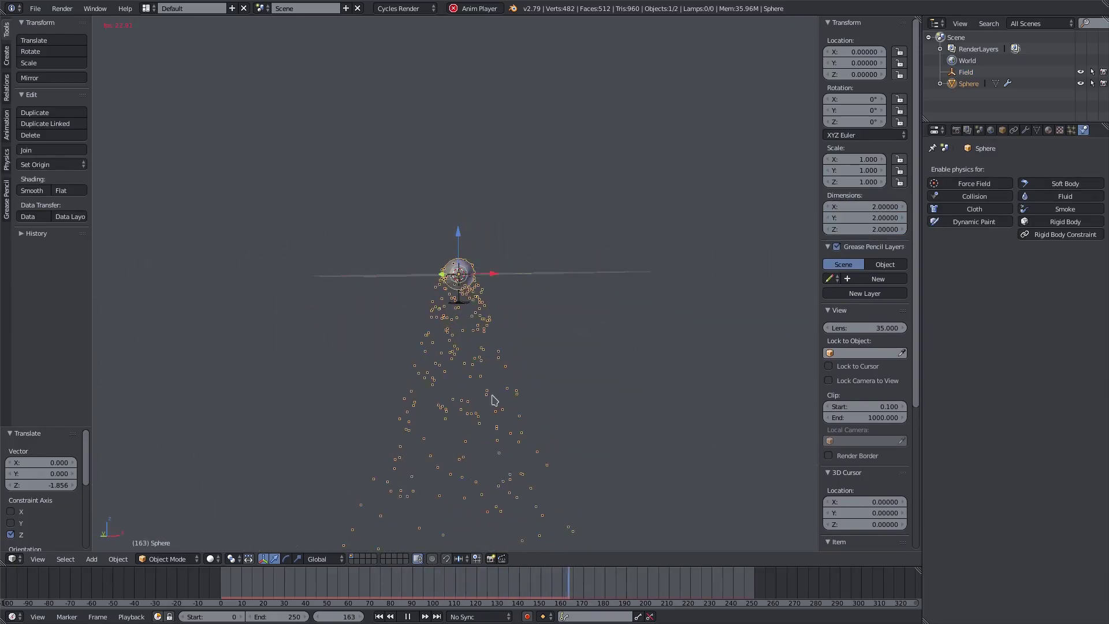
middle_drag(483, 355, 490, 407)
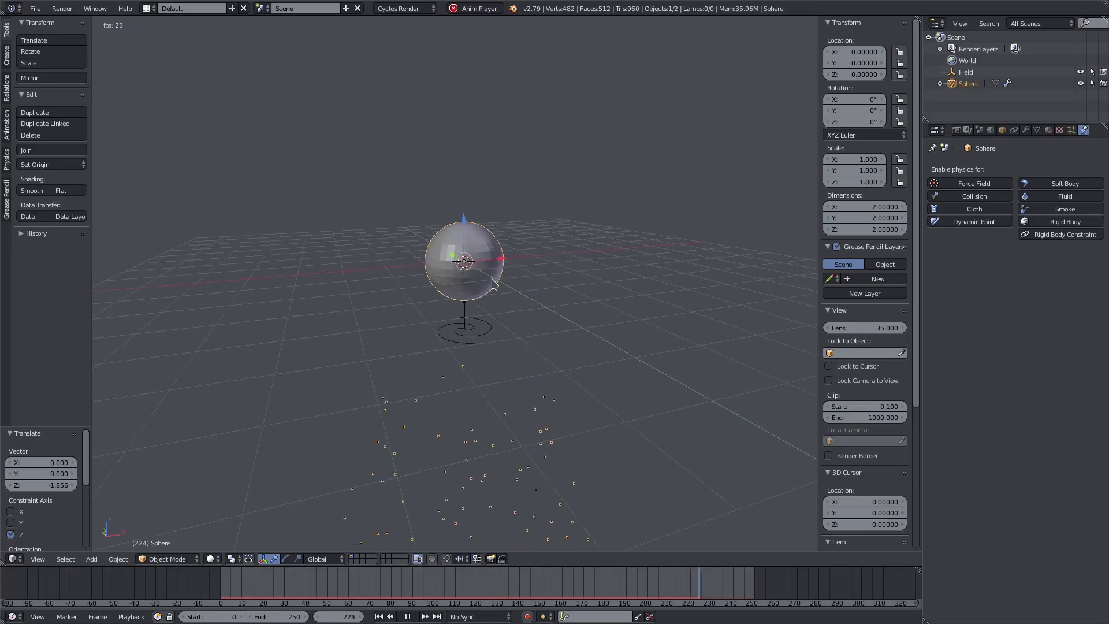
Set the Gravity field weight in the sphere's particle settings to 0 and view the particles around the vortex.
click(1071, 130)
scroll(959, 584, down, 8)
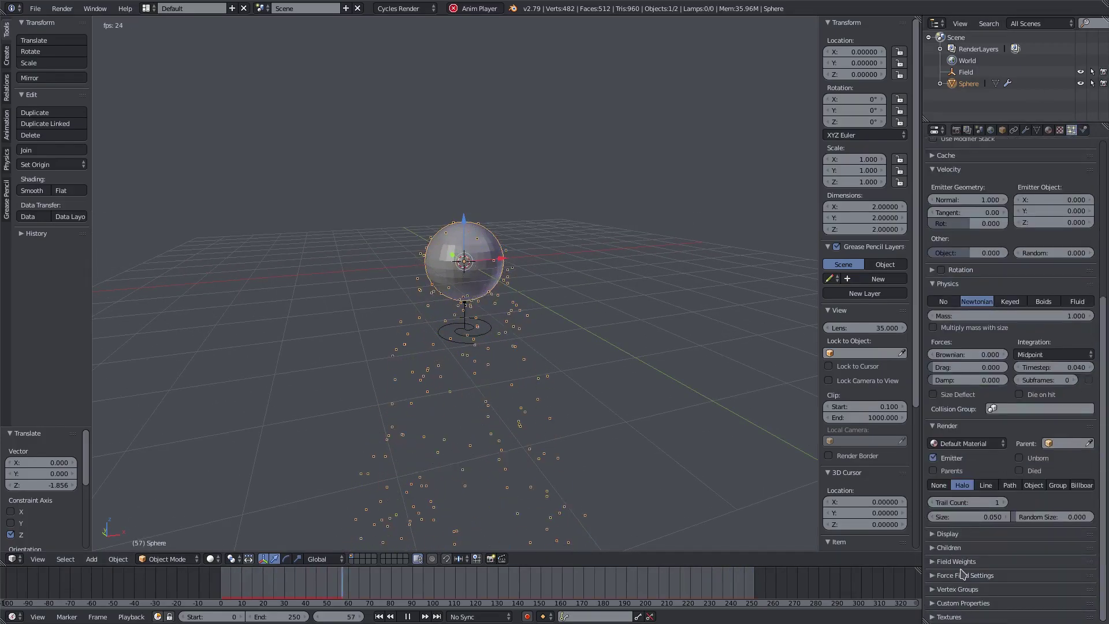
click(959, 562)
scroll(967, 538, down, 5)
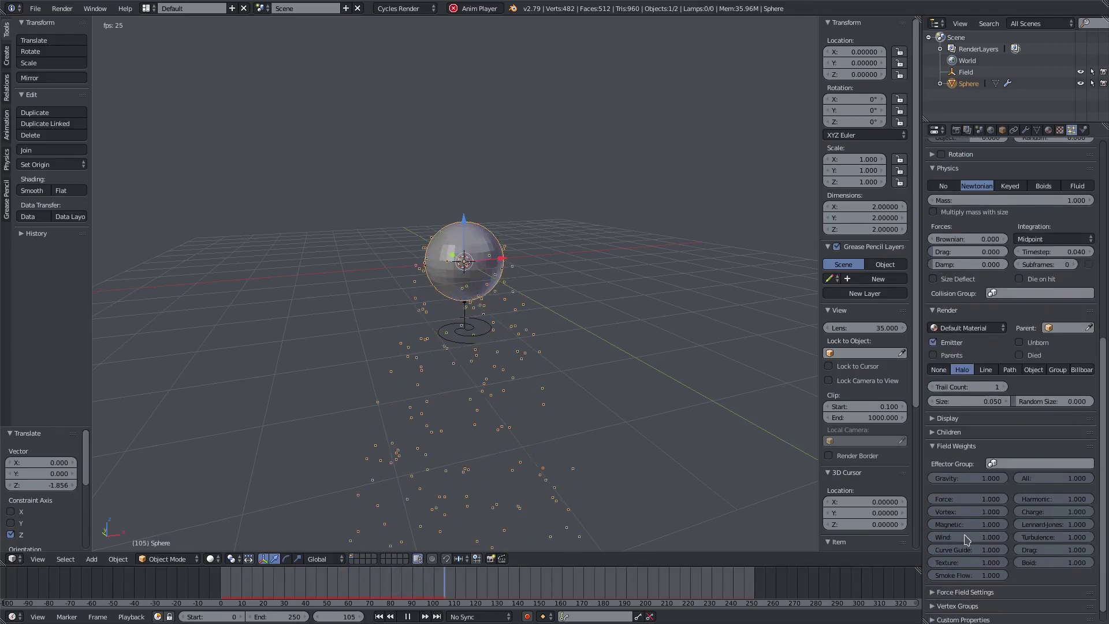
drag(978, 480, 925, 486)
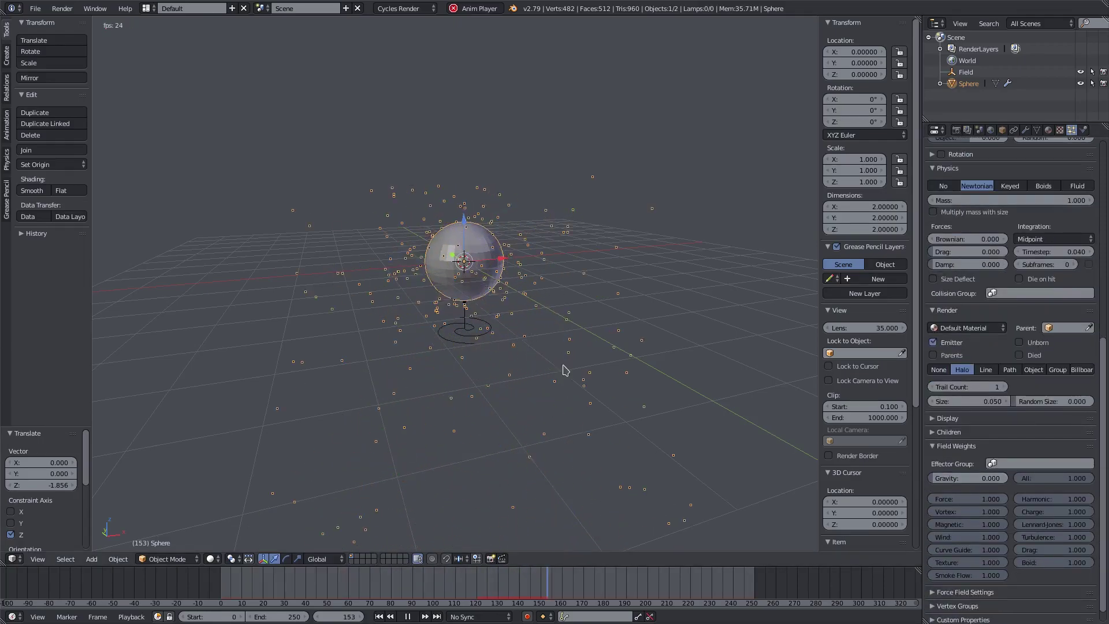
scroll(480, 323, down, 2)
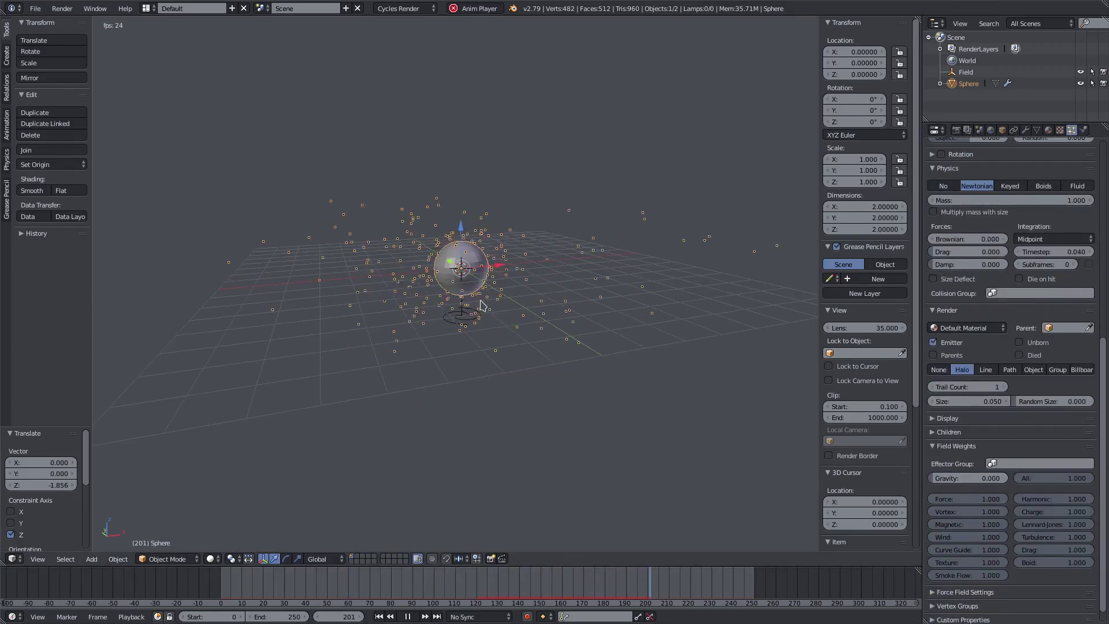
Change the field's type to Wind and examine how it blows the sphere's particles.
right_click(470, 330)
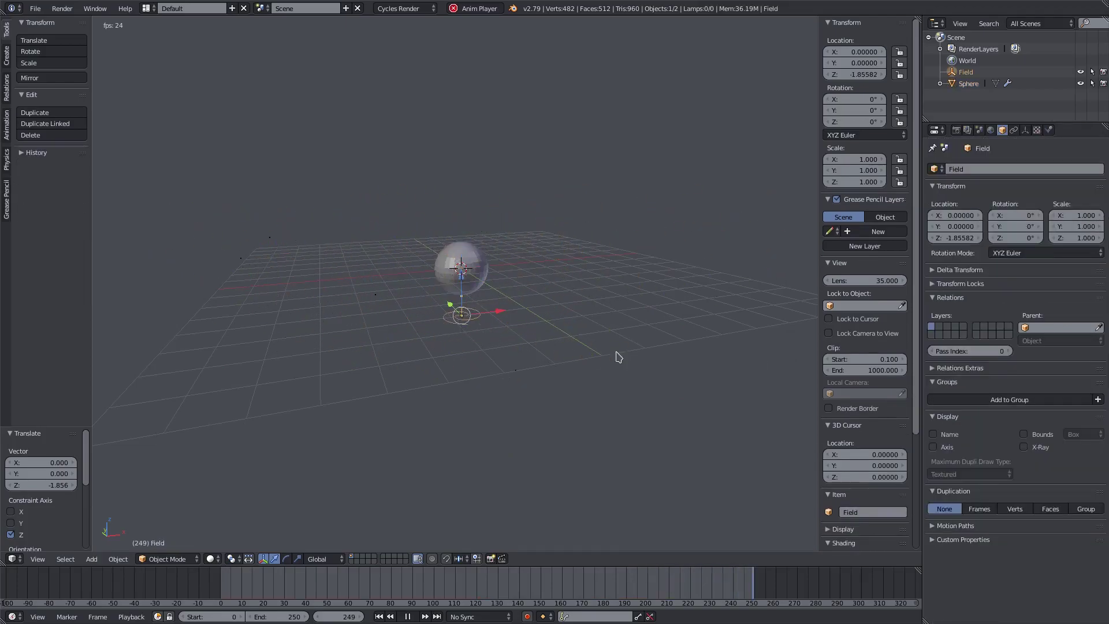
click(1050, 131)
click(1012, 218)
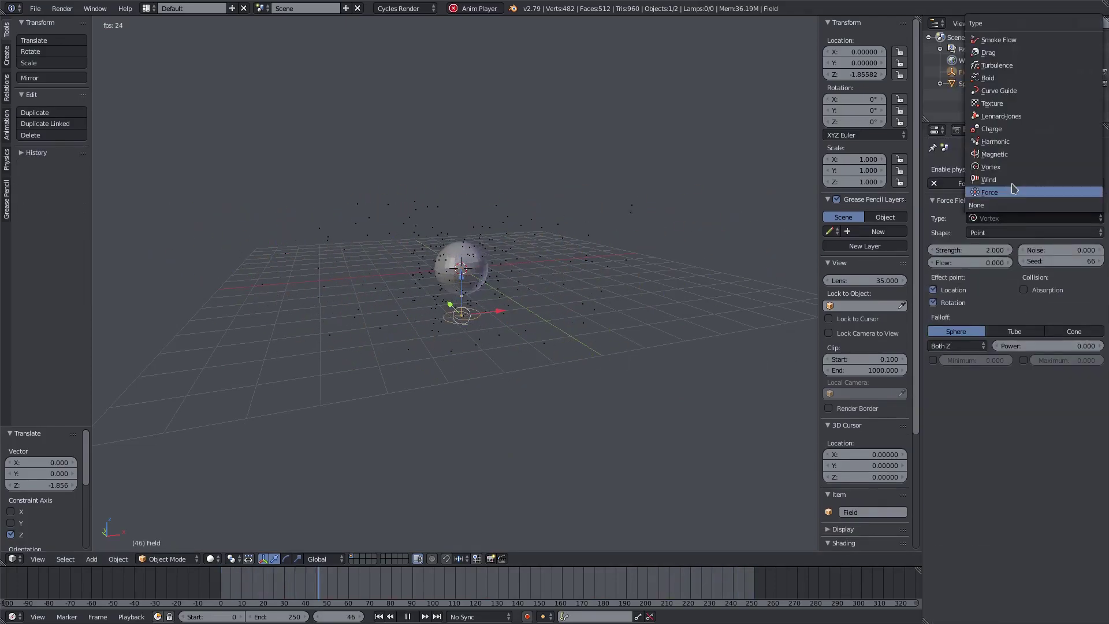
click(1023, 180)
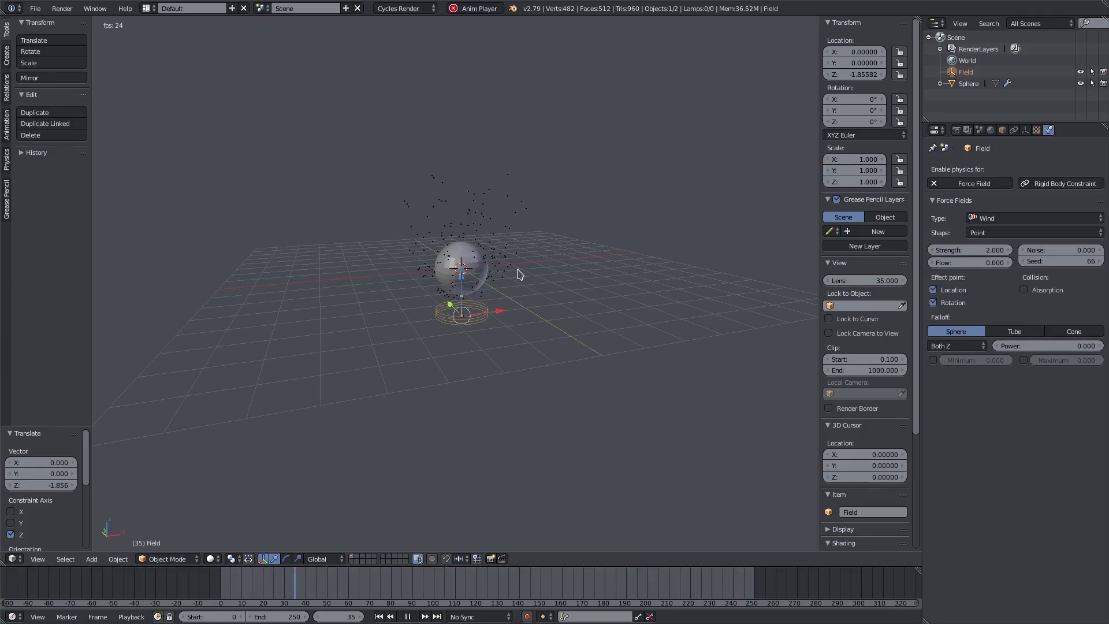
right_click(481, 264)
shift+middle_drag(490, 224, 257, 243)
scroll(523, 260, up, 2)
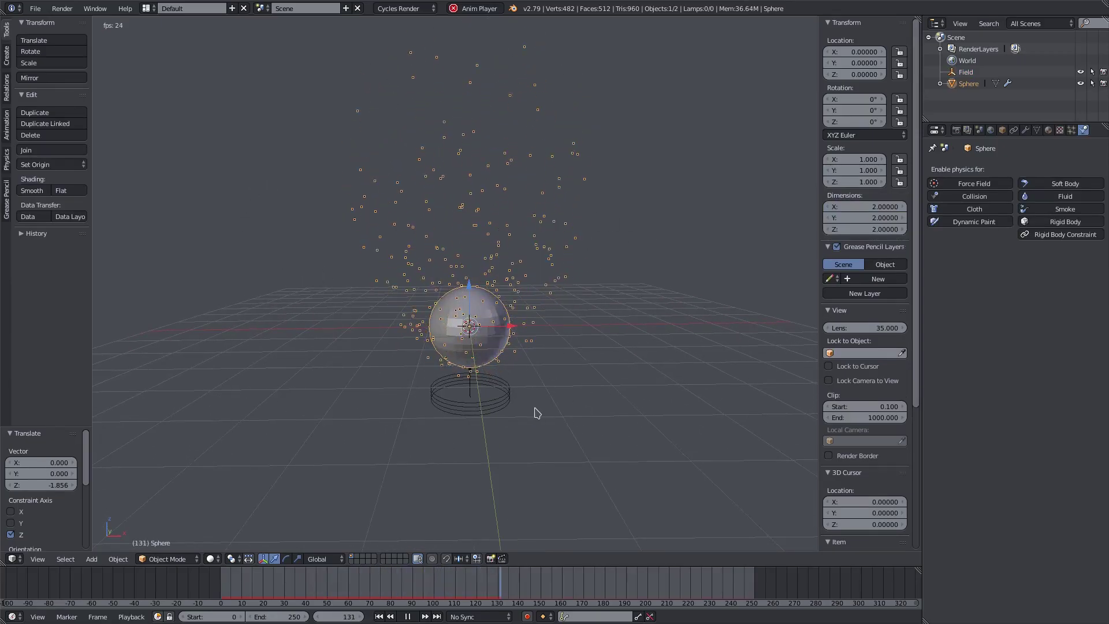
Set the wind field's strength to 4.1 and look through the available field types without changing the type.
right_click(506, 382)
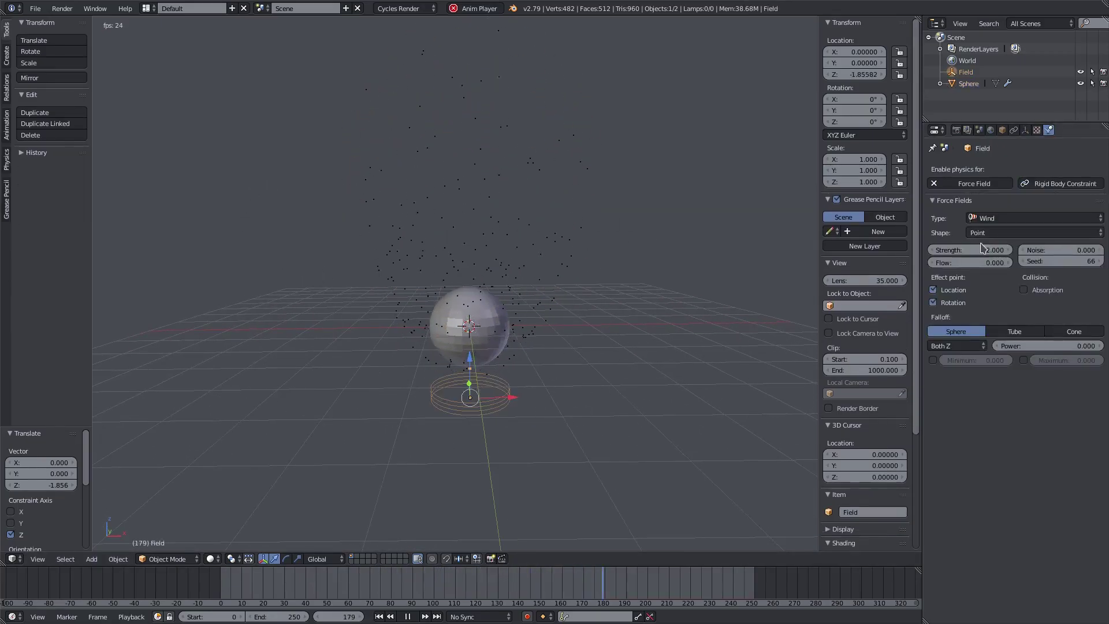
drag(958, 255, 994, 250)
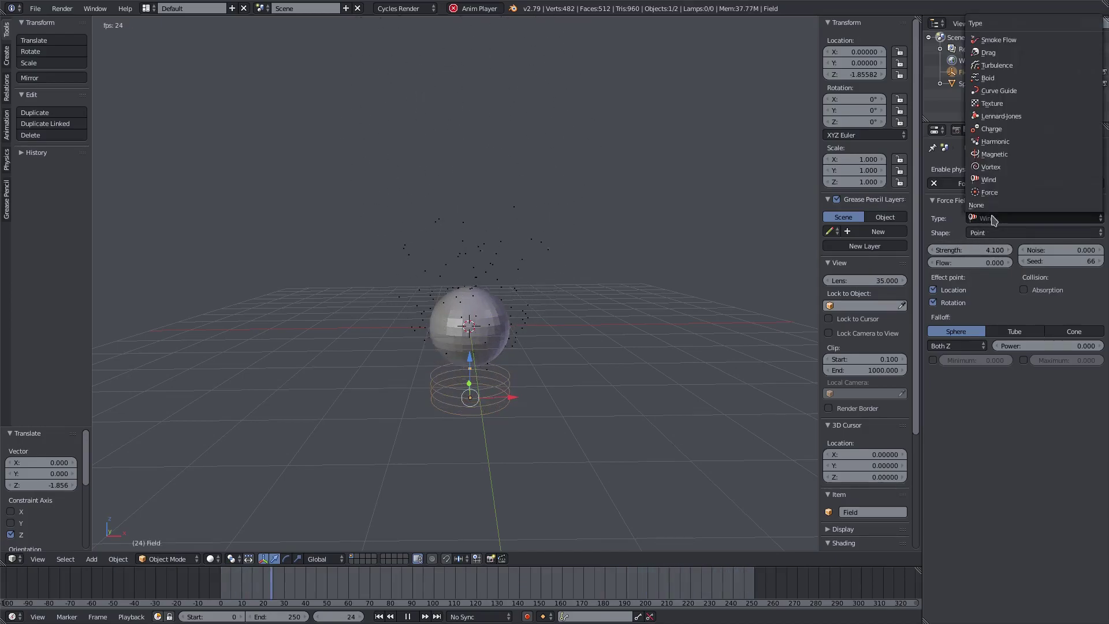
click(1034, 218)
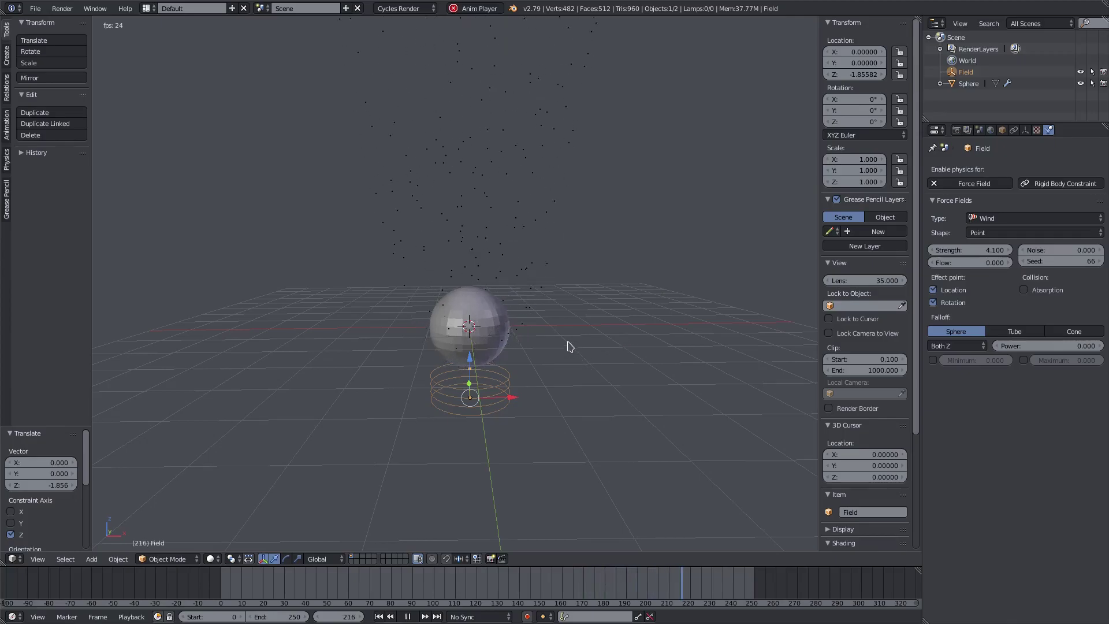
Rotate the wind field about 100° around the X axis and check the new direction of the particles.
middle_drag(567, 344, 611, 353)
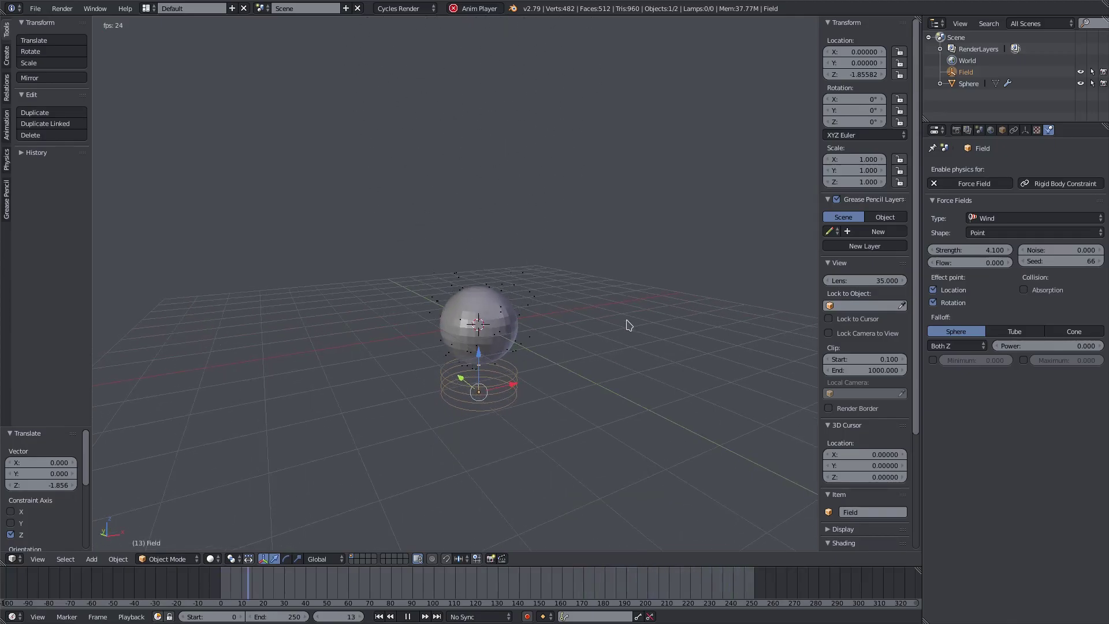
key(r)
key(x)
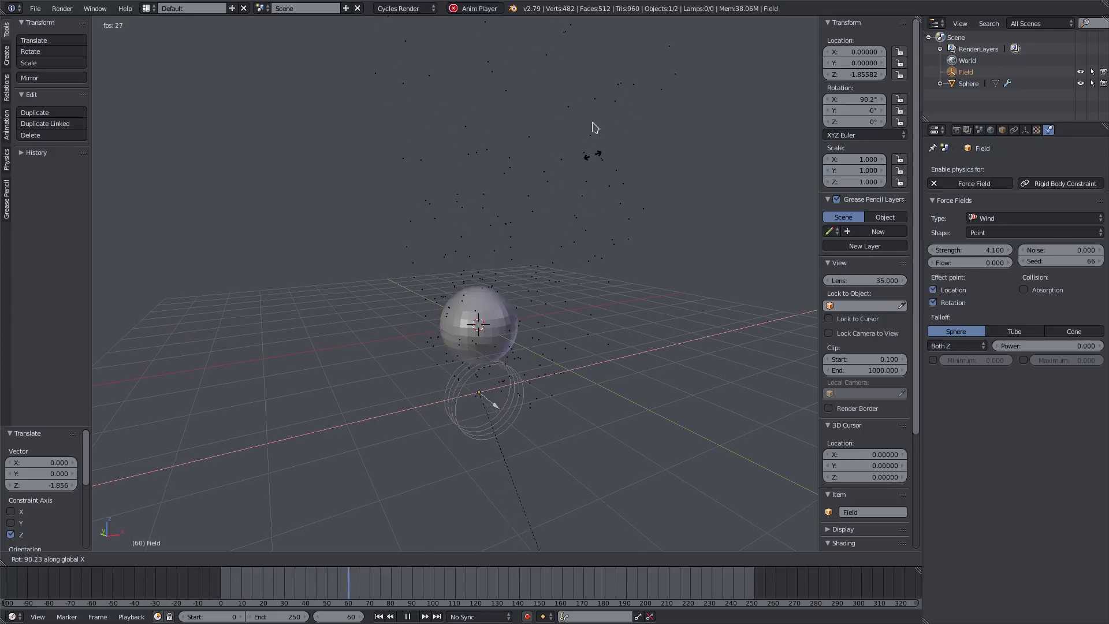
click(520, 96)
scroll(469, 321, down, 2)
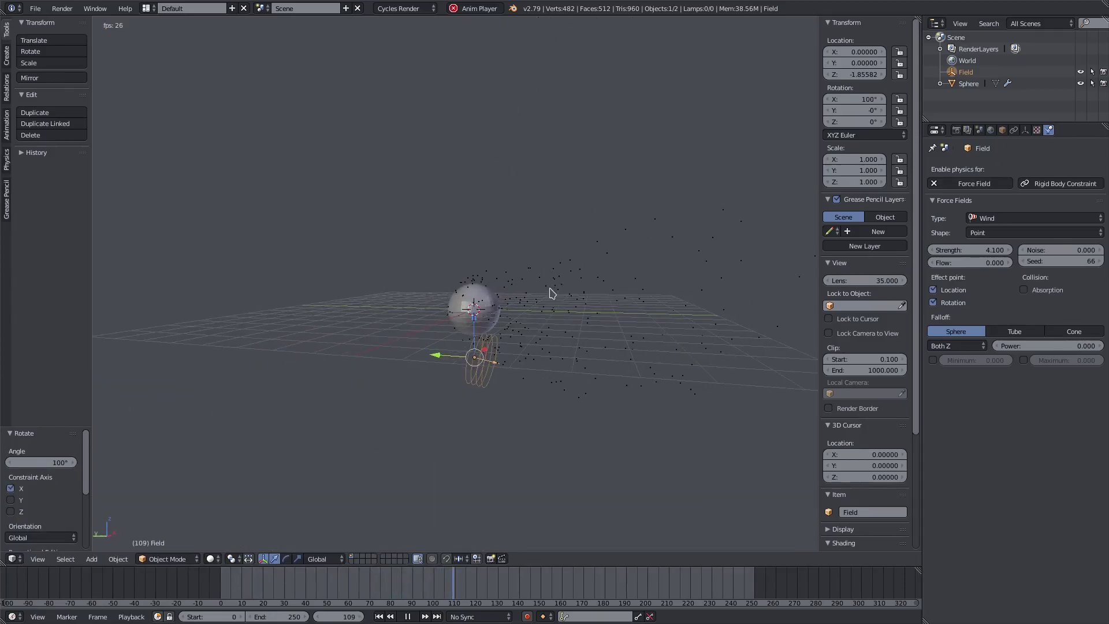
Try rotating the wind field around the global Z axis while the simulation plays, and cancel the rotation.
key(r)
key(z)
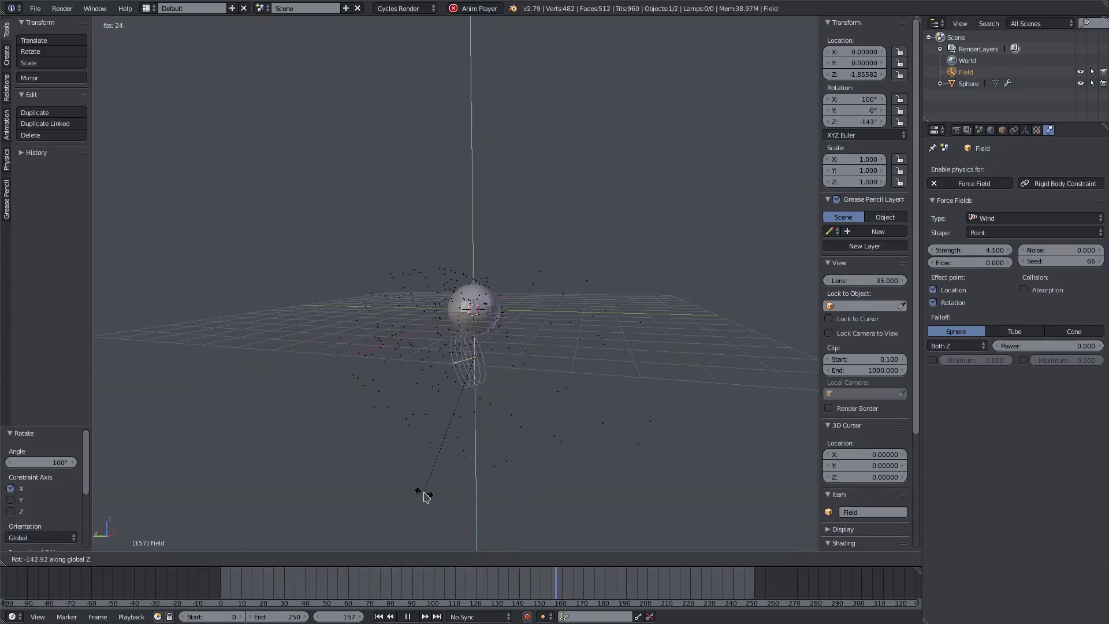
key(Escape)
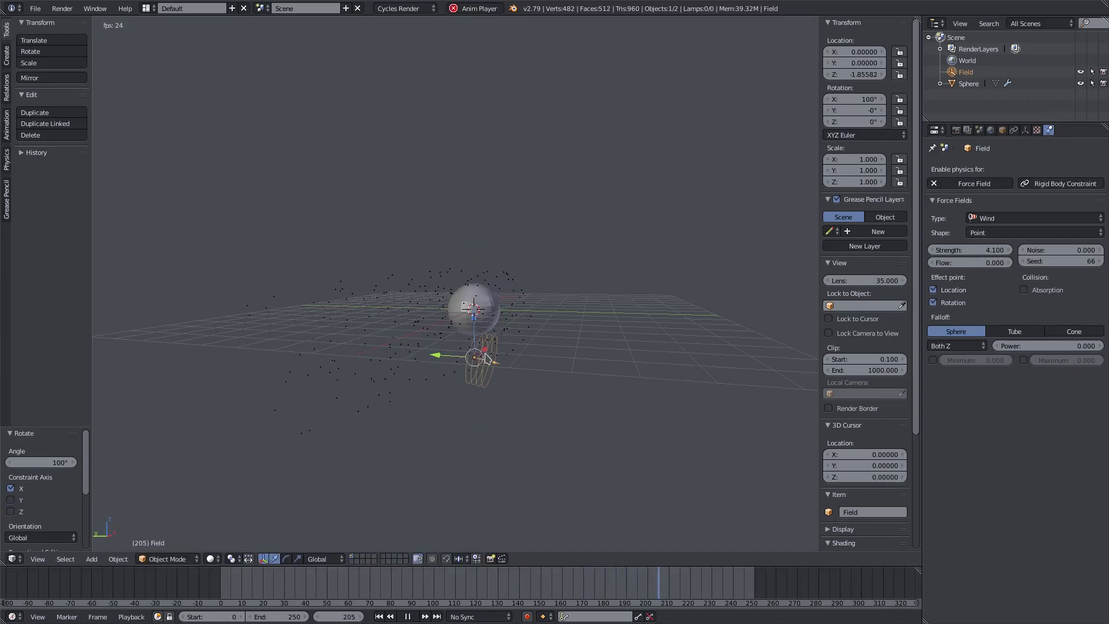
Move the wind field about 2.96 along Y and 2.55 up along Z, and raise its strength to 32.1.
drag(437, 357, 367, 353)
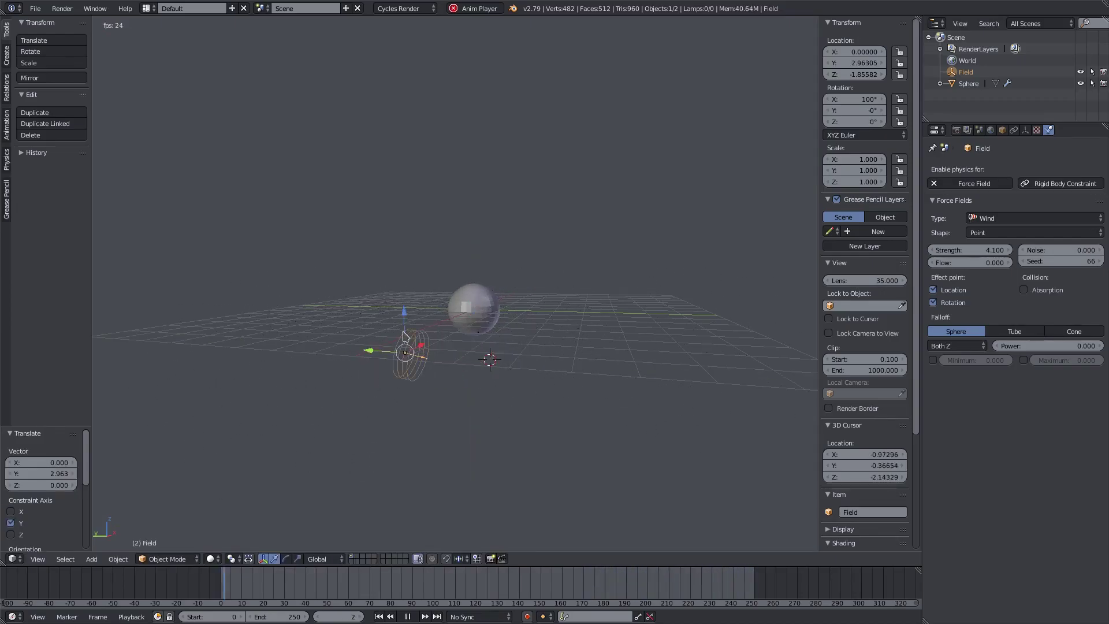
drag(405, 316, 408, 253)
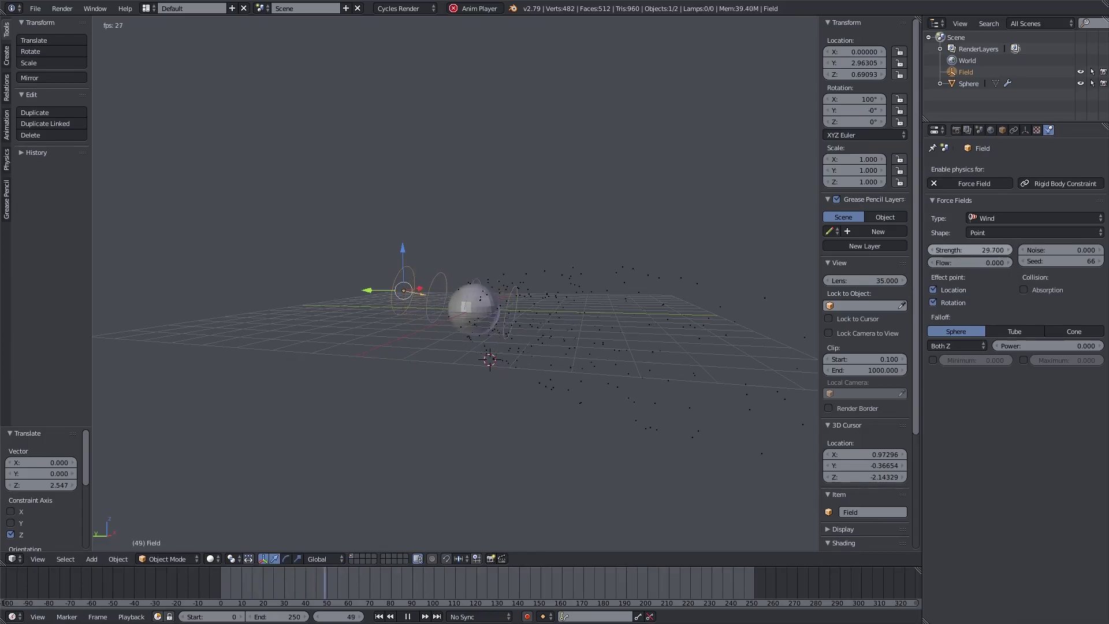
Set the emission number of the sphere's particle system to 10000.
right_click(481, 317)
scroll(555, 361, up, 2)
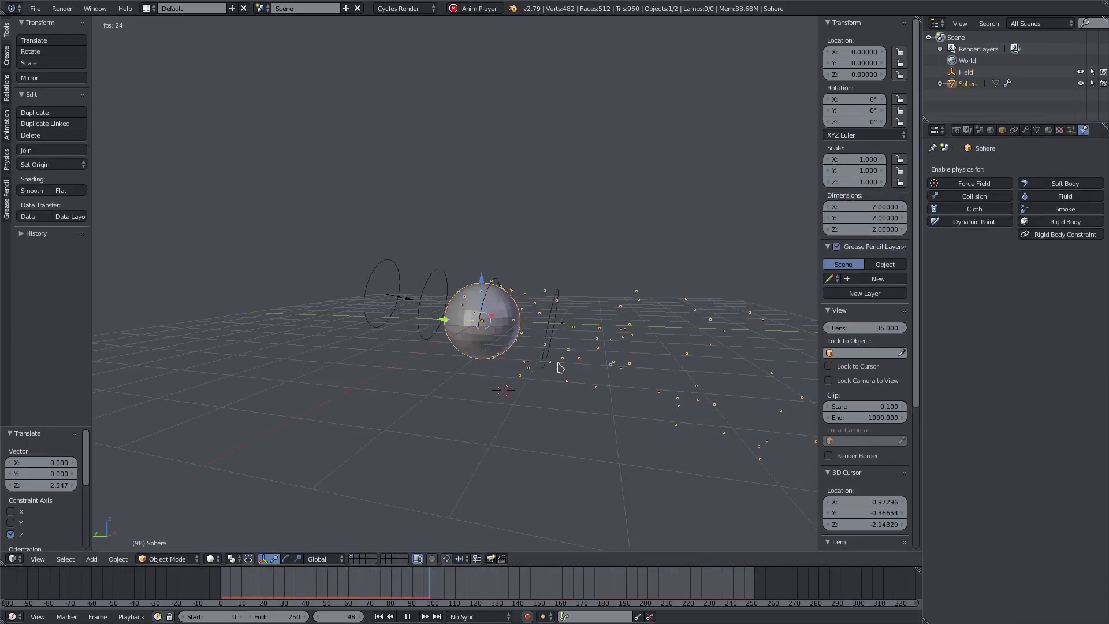
shift+middle_drag(560, 364, 537, 275)
middle_drag(487, 235, 423, 232)
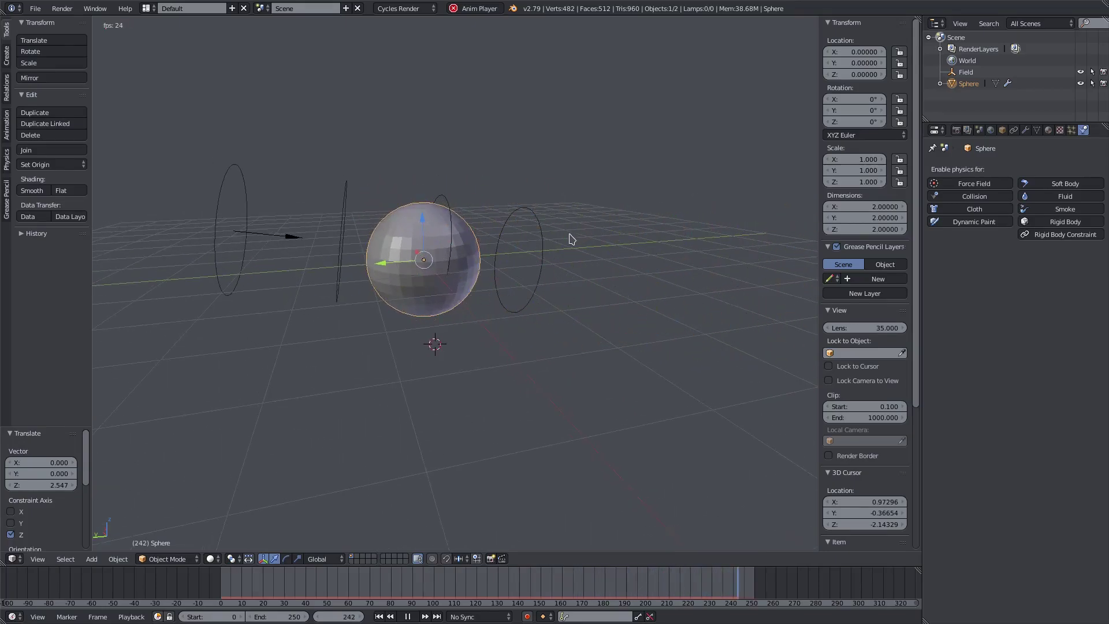
click(1072, 131)
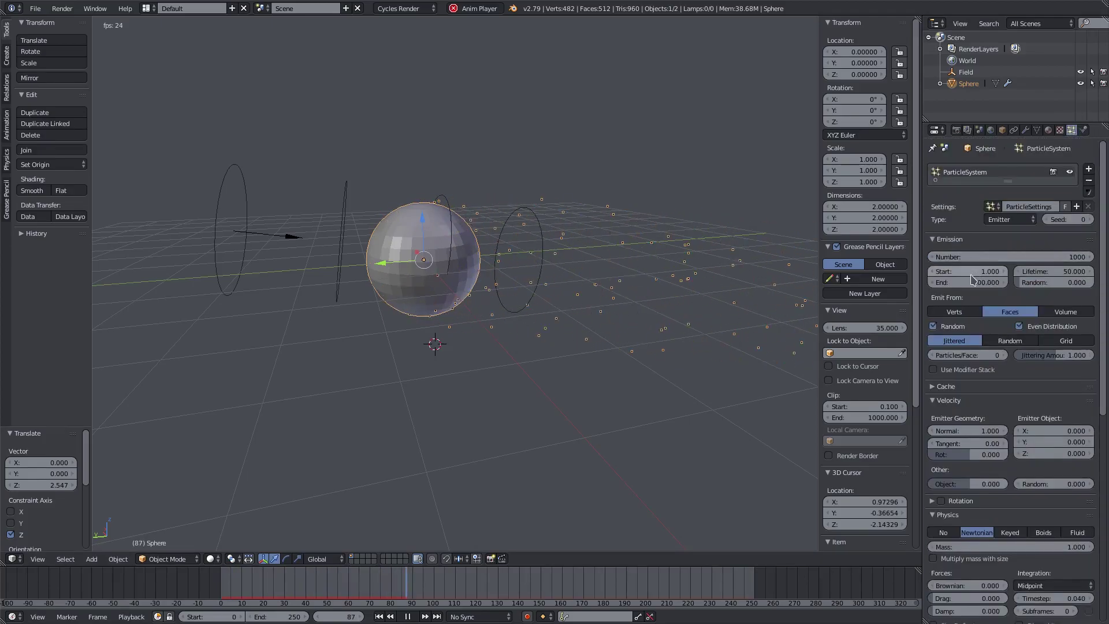
click(1007, 254)
text(10000)
key(Return)
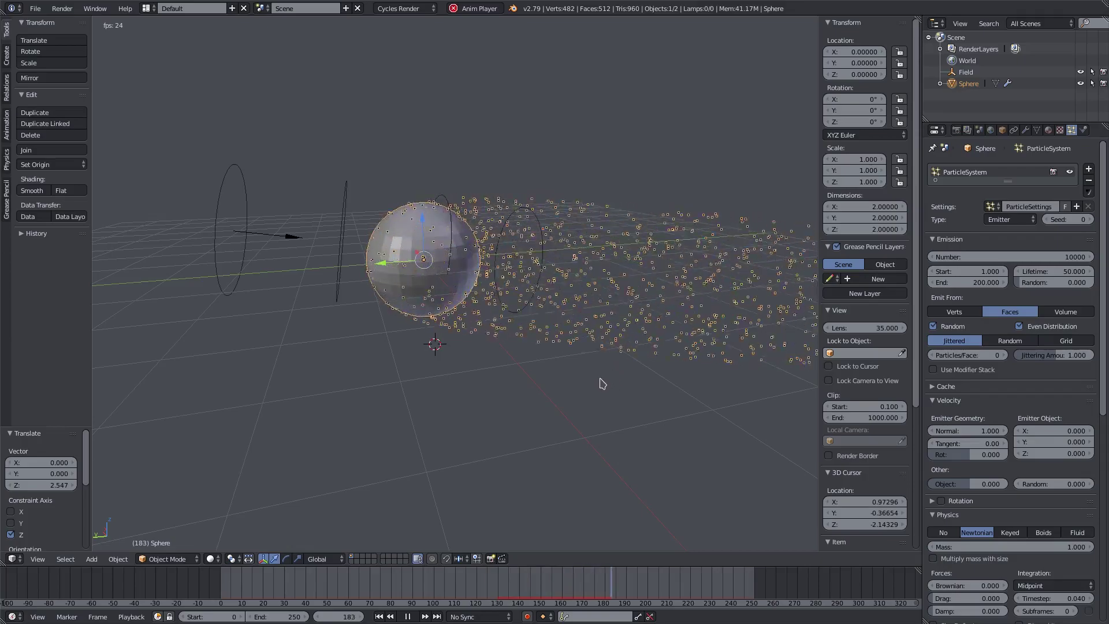
Scrub and replay the simulation from the first frame to examine the denser particle stream, and stop the playback.
click(410, 620)
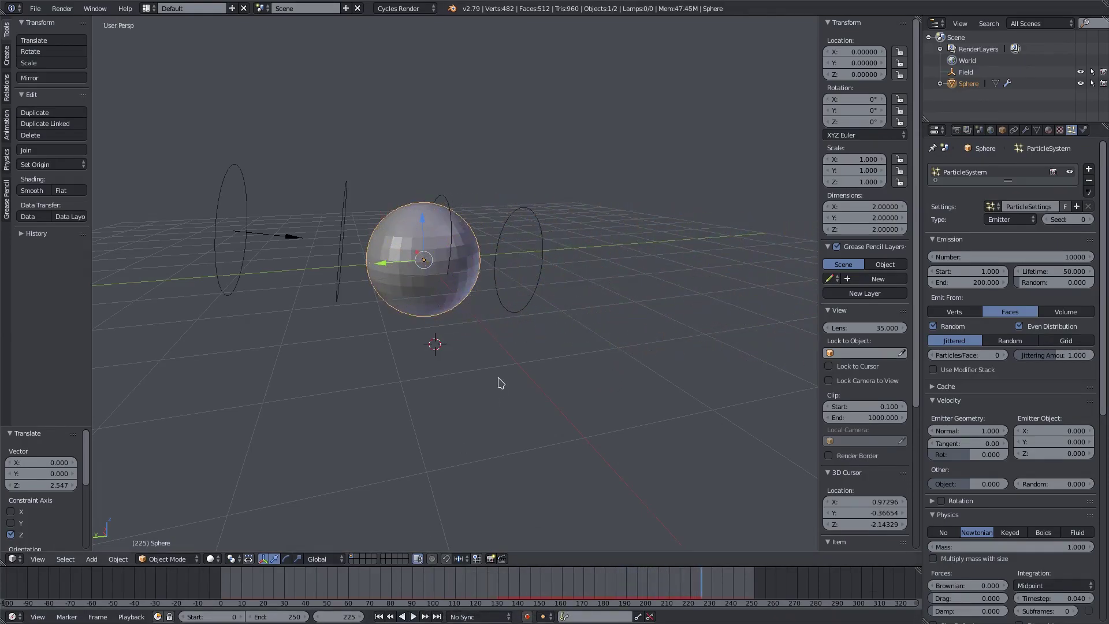
middle_drag(500, 382, 489, 400)
drag(314, 583, 363, 580)
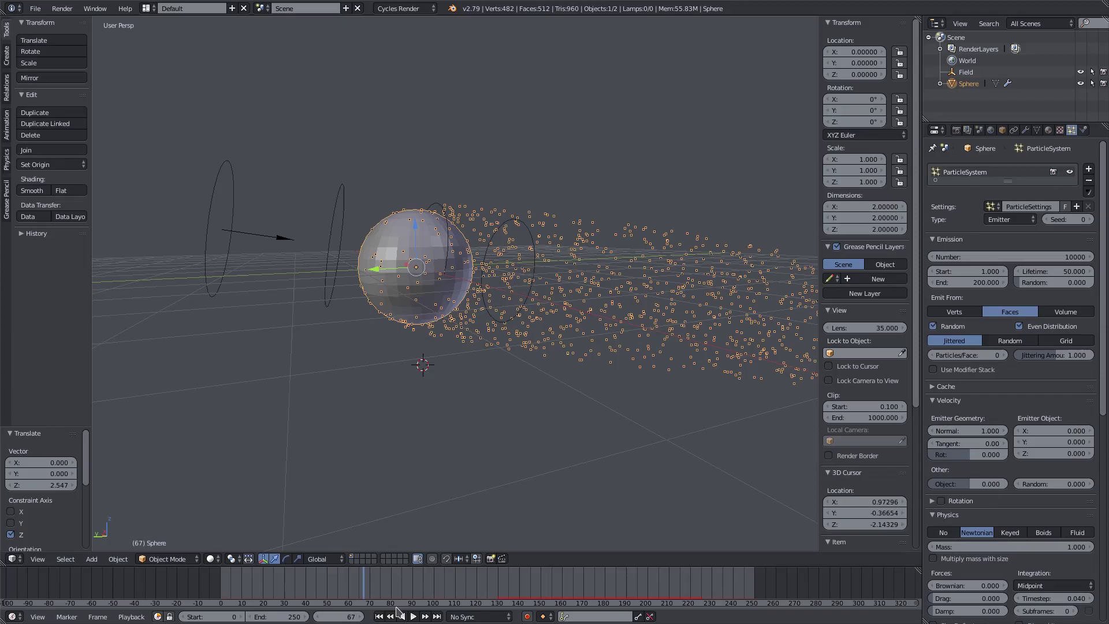
click(377, 615)
click(416, 617)
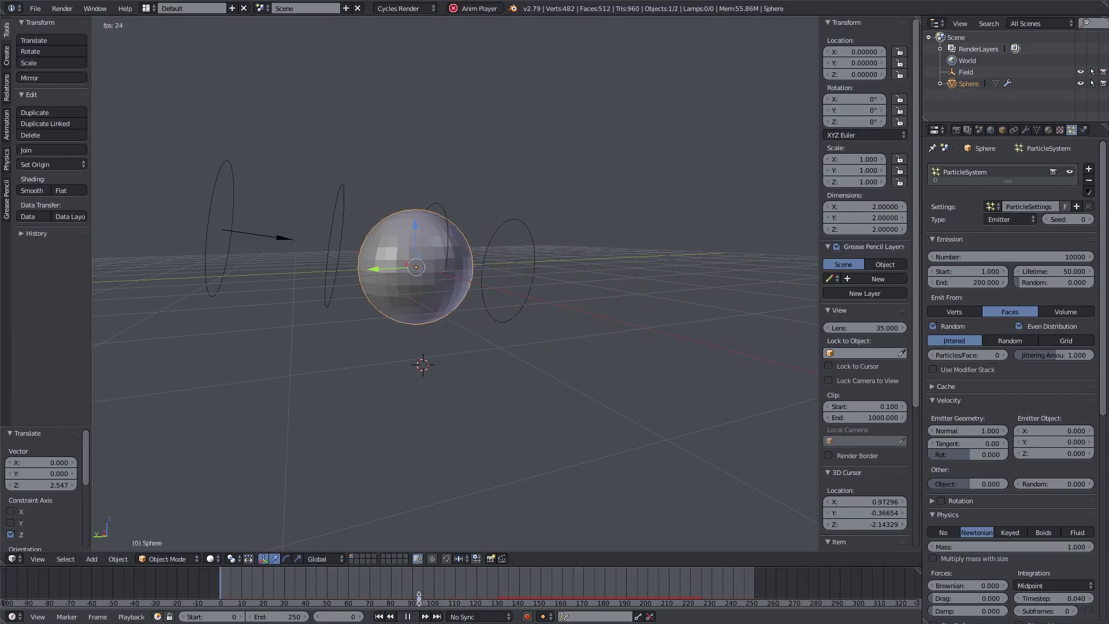
key(alt+a)
middle_drag(458, 517, 409, 356)
Duplicate the wind field and place the copy above it, offset by about 1.39 in X, -0.65 in Y and 2.08 in Z.
right_click(422, 339)
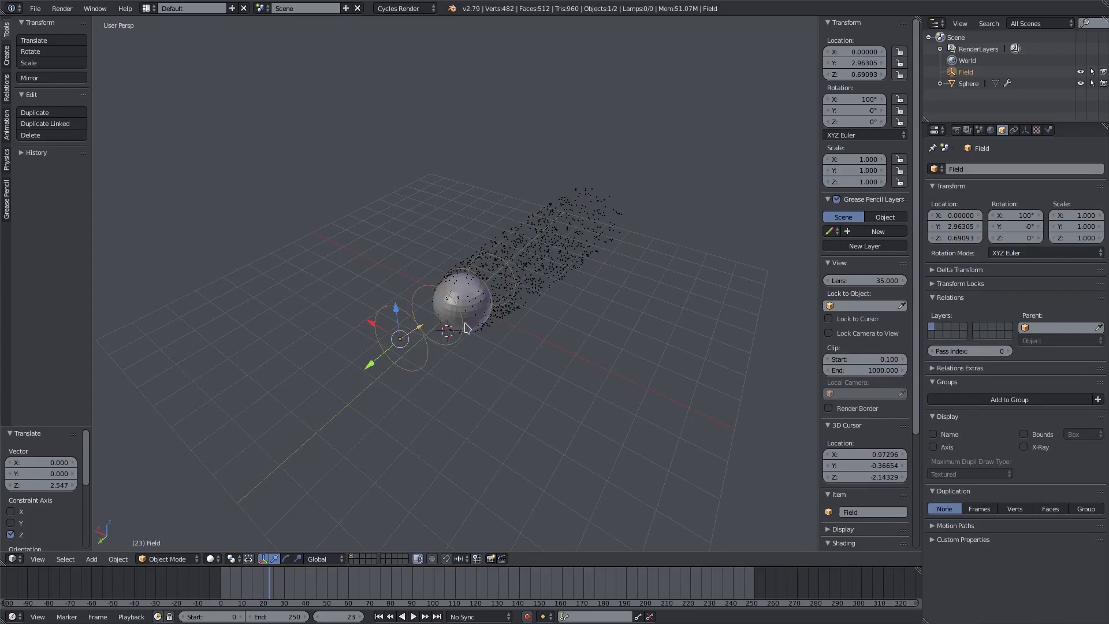
middle_drag(467, 328, 439, 326)
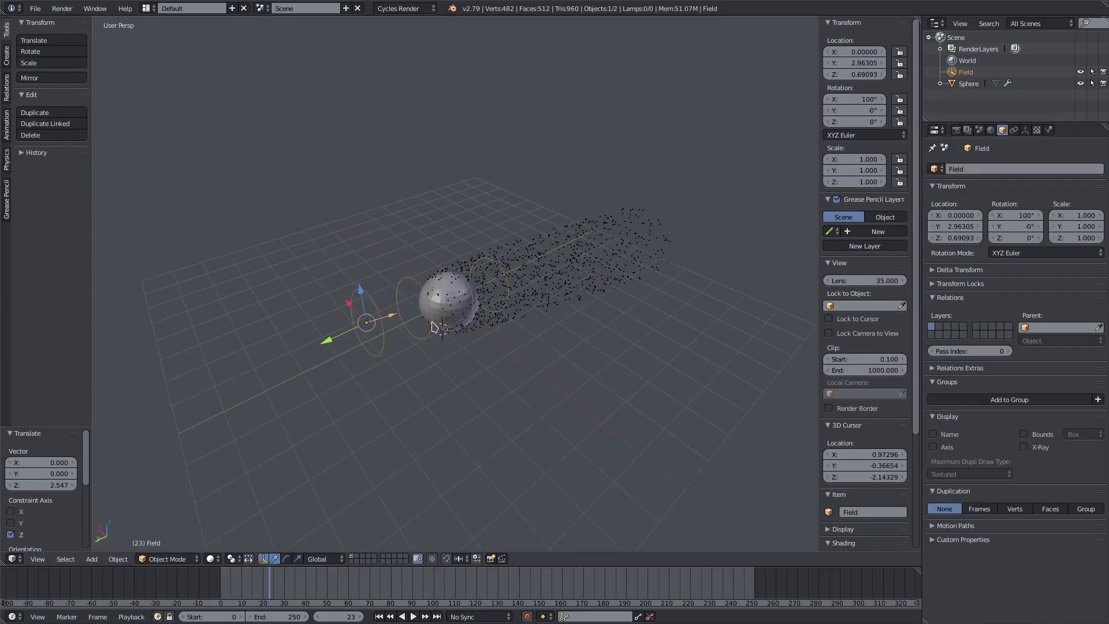
key(shift+d)
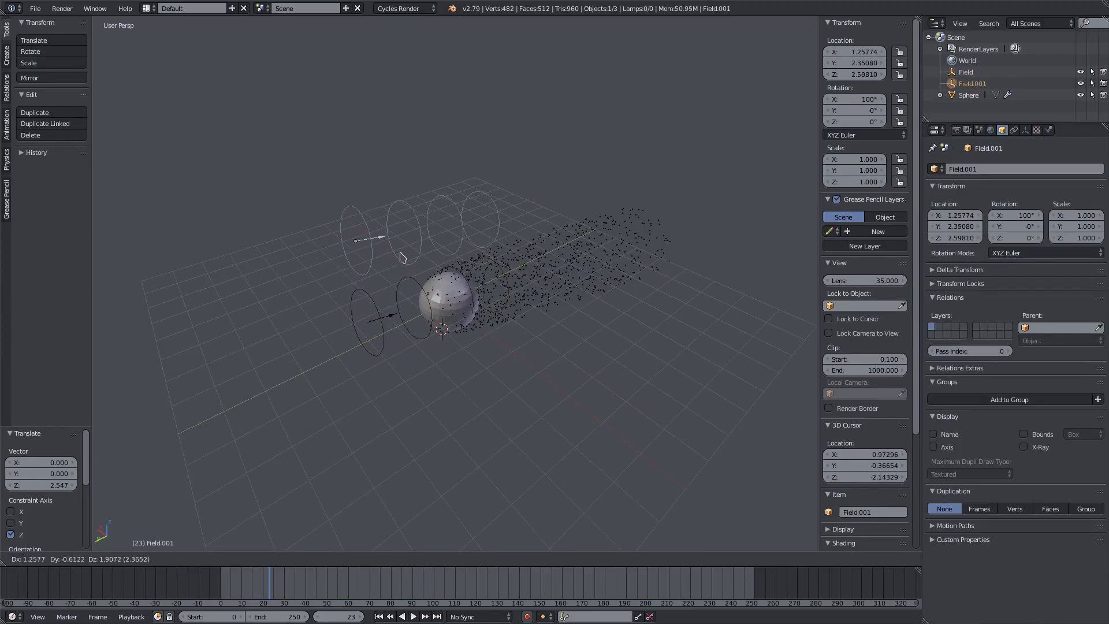
click(415, 248)
Change the copied field's type to Turbulence and move it about -1.9 along X.
click(1048, 130)
click(1015, 217)
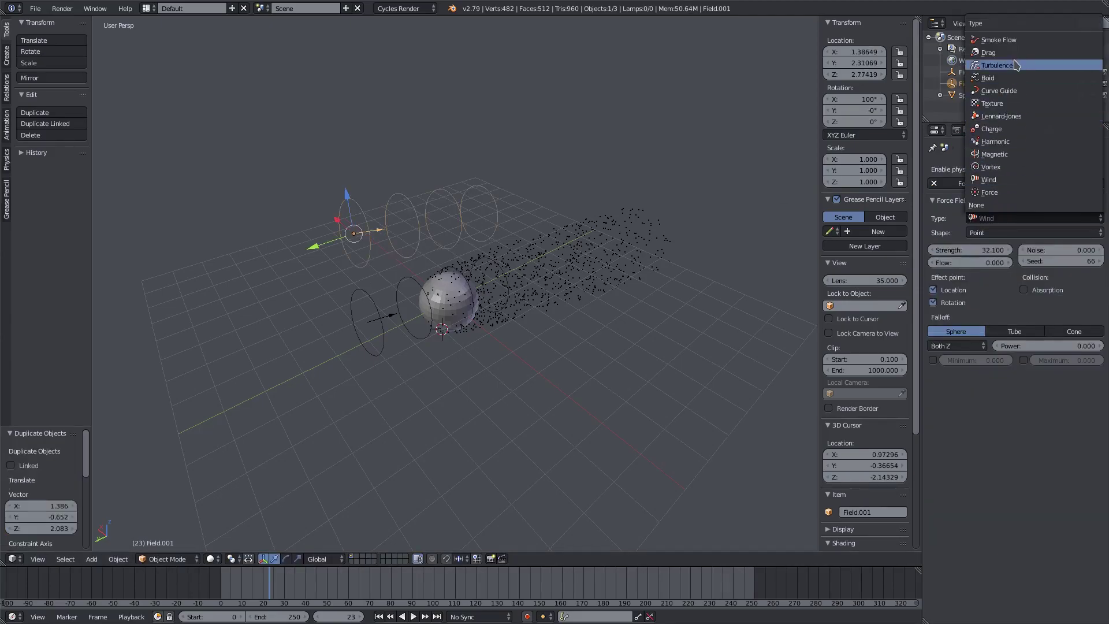
click(996, 66)
middle_drag(462, 300, 477, 309)
drag(345, 234, 393, 257)
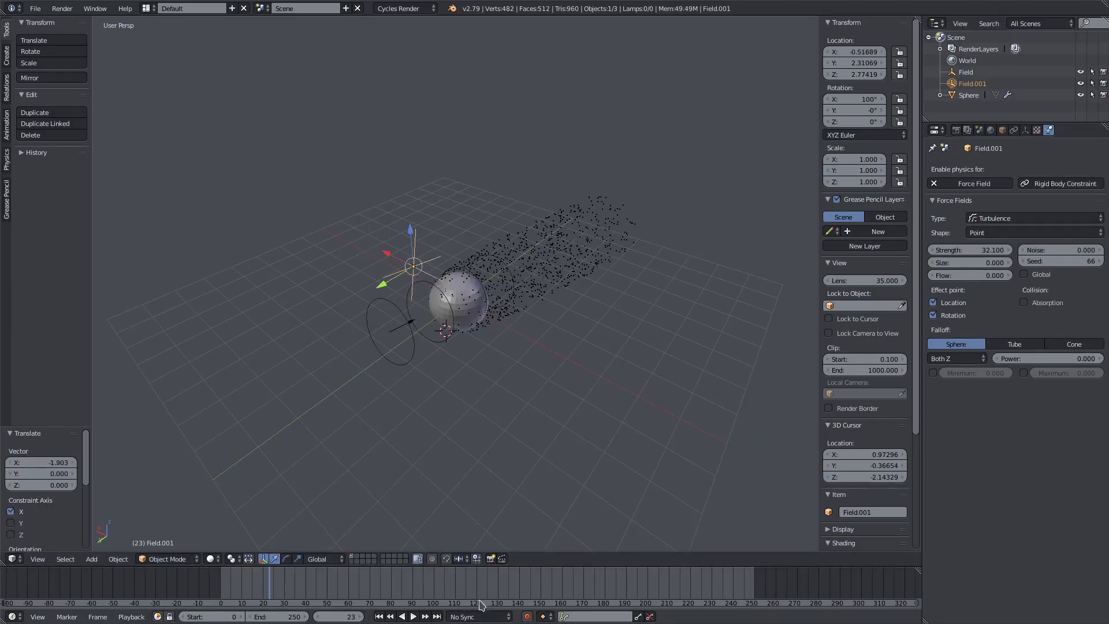
Replay the simulation from the first frame and examine how turbulence and wind together affect the particles.
click(379, 618)
click(414, 616)
middle_drag(491, 468, 457, 446)
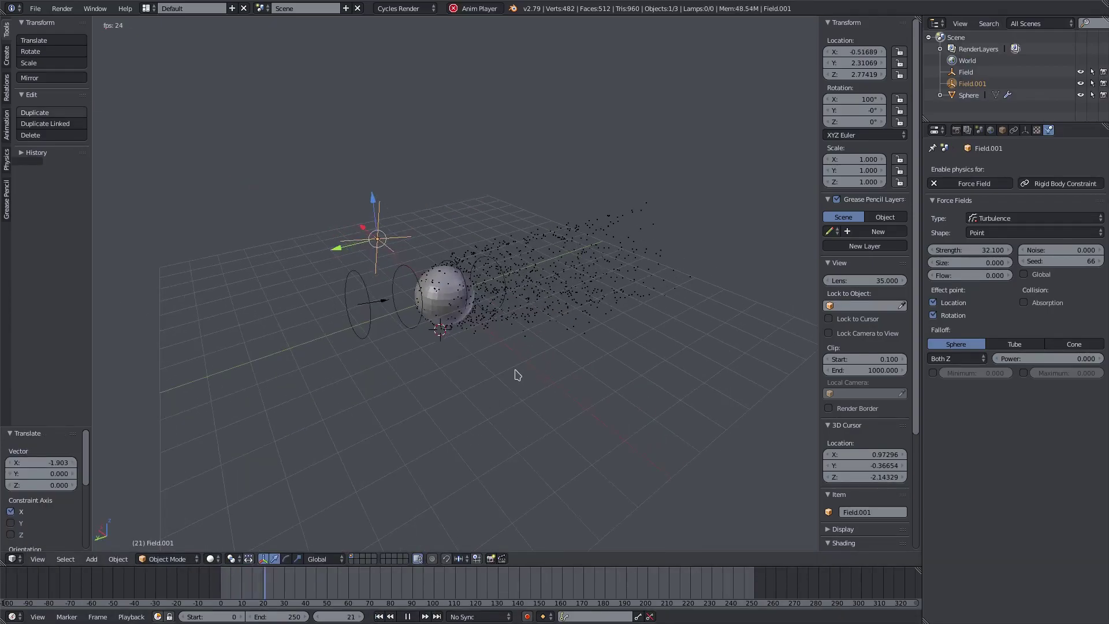
middle_drag(516, 372, 500, 347)
scroll(501, 348, up, 3)
scroll(365, 200, down, 3)
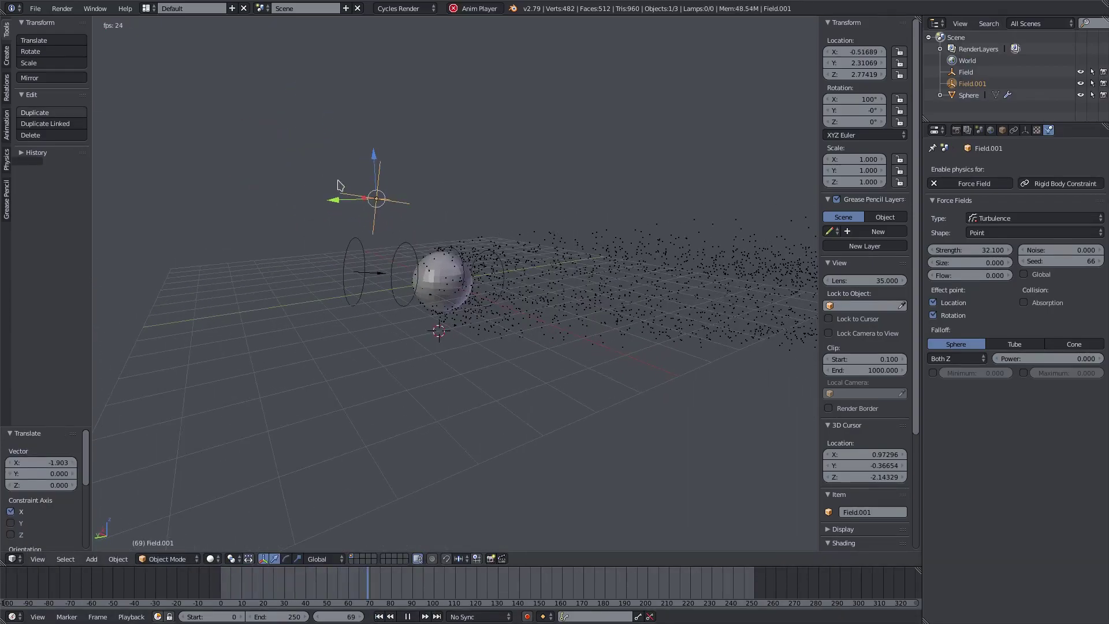
Delete the turbulence field to compare the particle stream without it, and undo the deletion.
key(x)
click(356, 202)
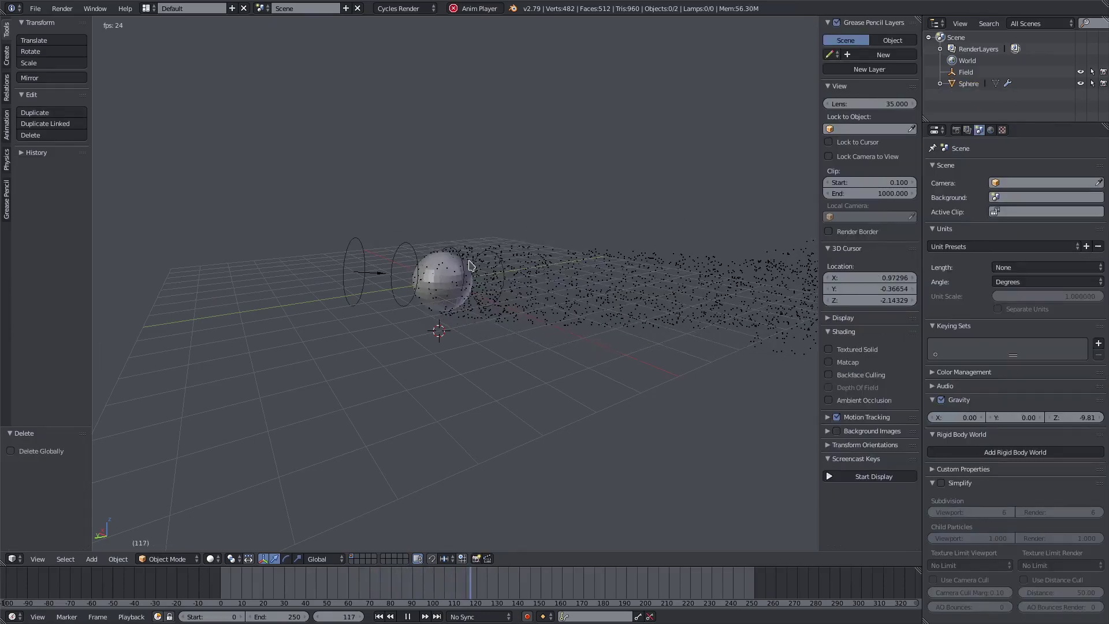
key(ctrl+z)
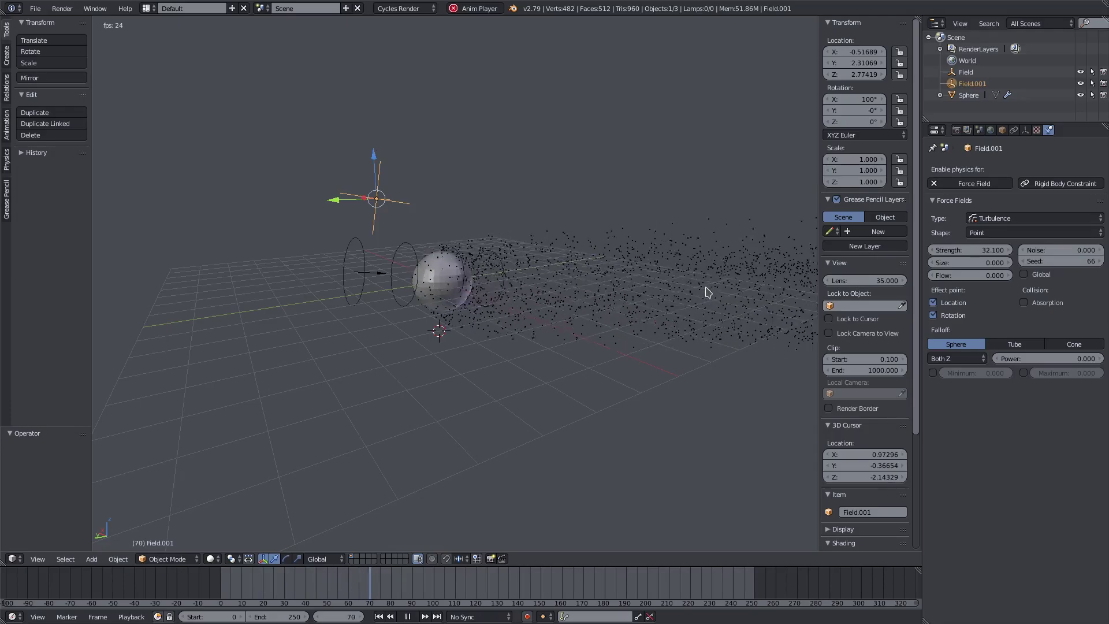
Raise the turbulence field's strength to 53.9 and examine how the particles spread.
click(960, 251)
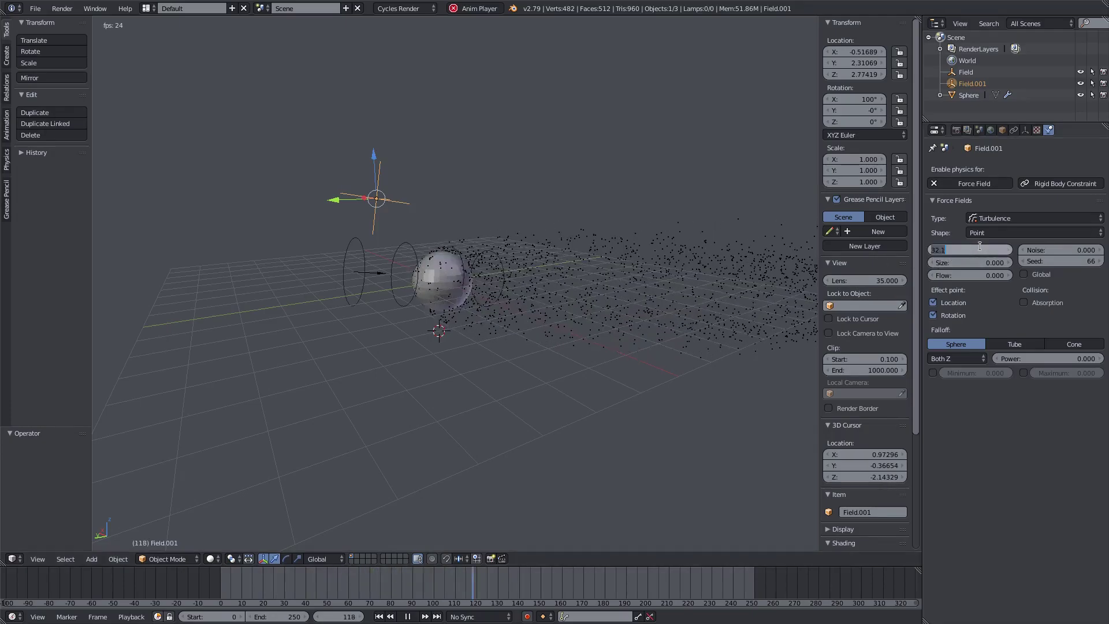
key(Escape)
drag(959, 251, 1005, 250)
scroll(612, 394, down, 3)
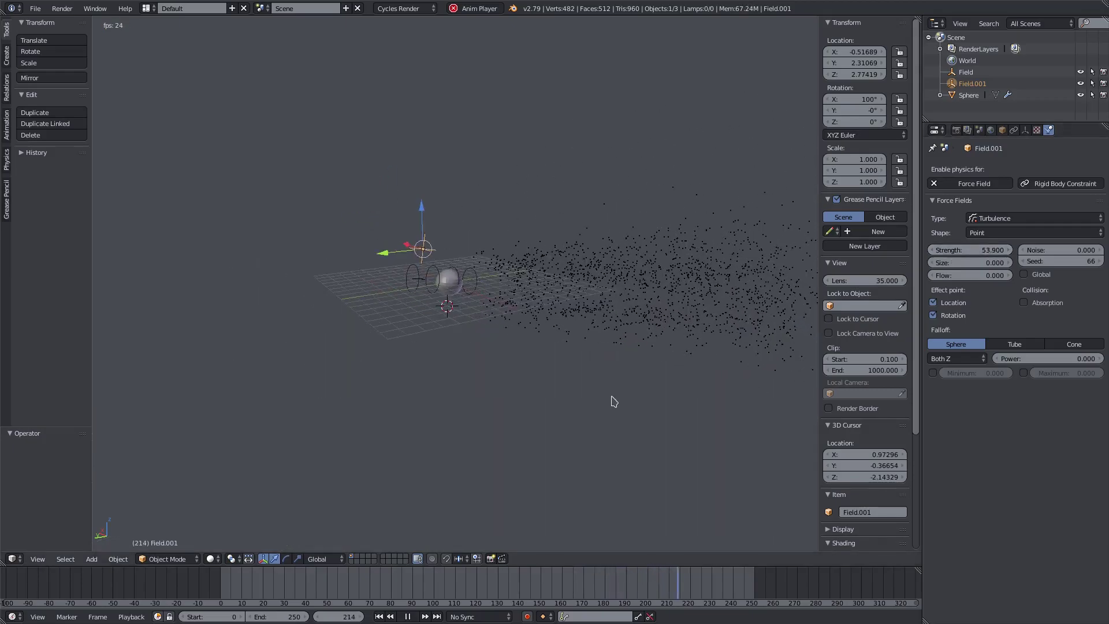
scroll(614, 399, up, 3)
scroll(622, 395, up, 4)
mouse_move(617, 387)
middle_down()
mouse_move(597, 384)
mouse_move(646, 389)
mouse_move(622, 378)
mouse_move(635, 380)
middle_up()
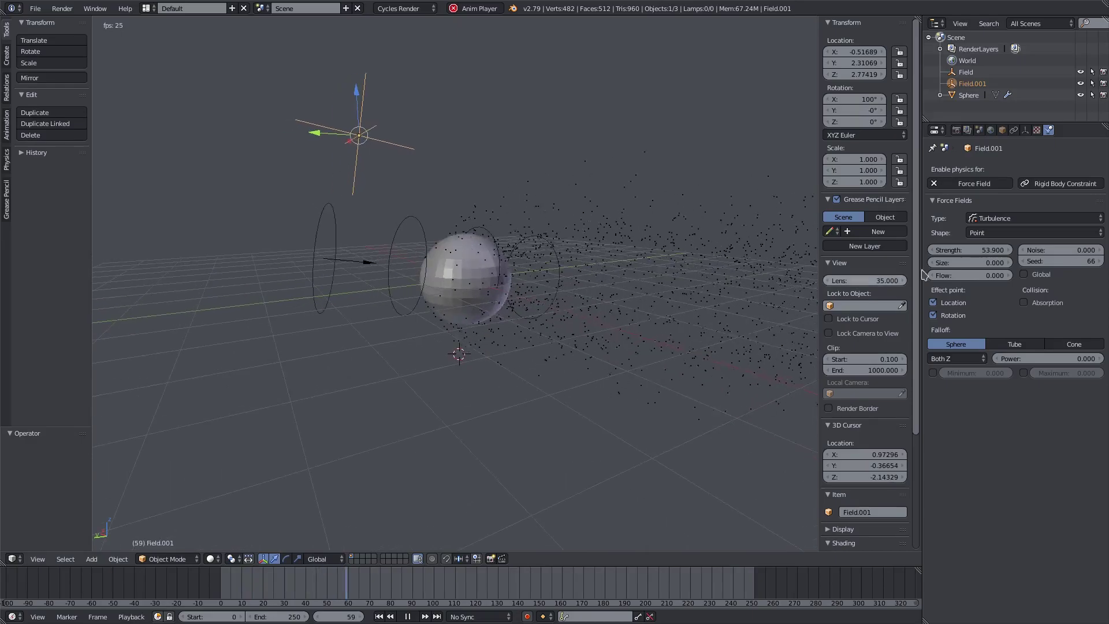
Lower the turbulence field's strength to 47.2 and check the particle stream.
drag(982, 250, 959, 250)
scroll(630, 403, down, 3)
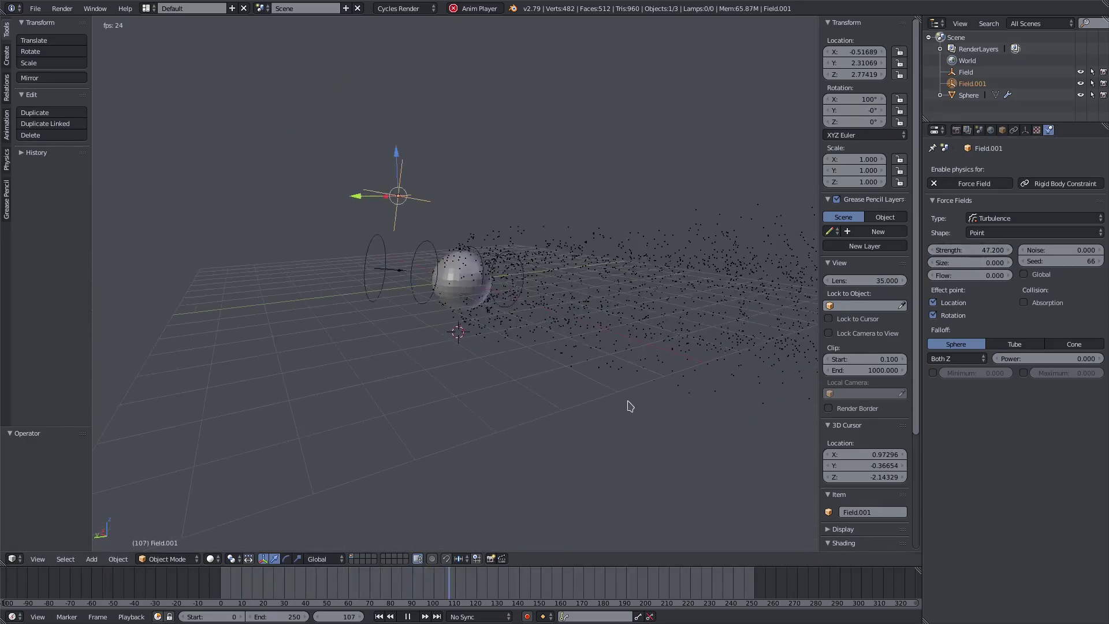
scroll(627, 404, up, 3)
Duplicate the turbulence field, place the copy beside it above the sphere, and change the copy's type to Boid.
key(shift+d)
click(615, 284)
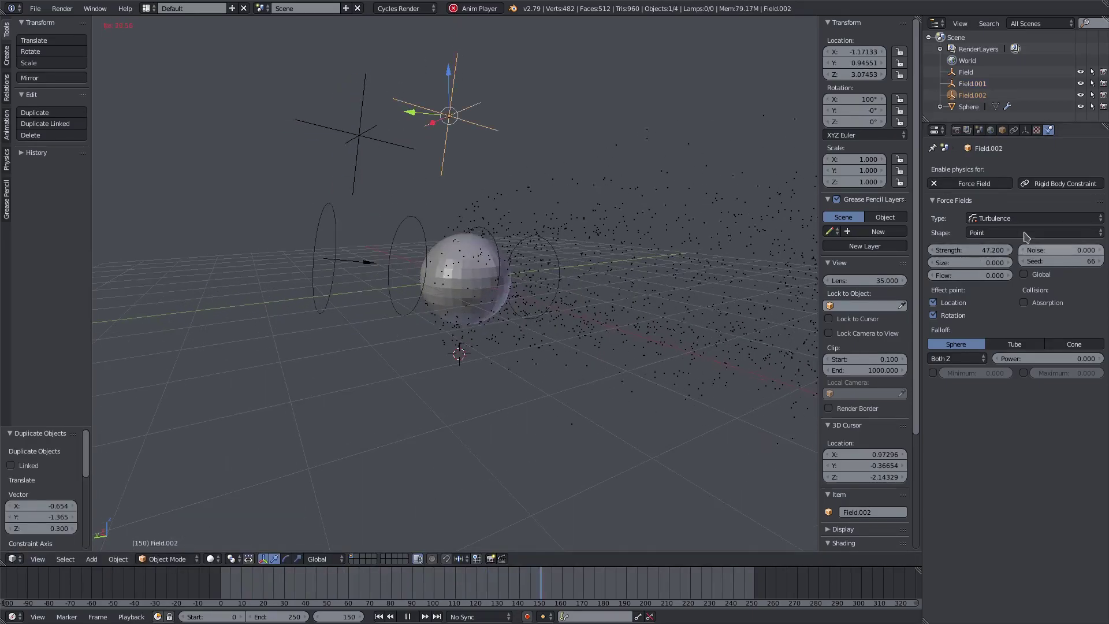
click(1031, 218)
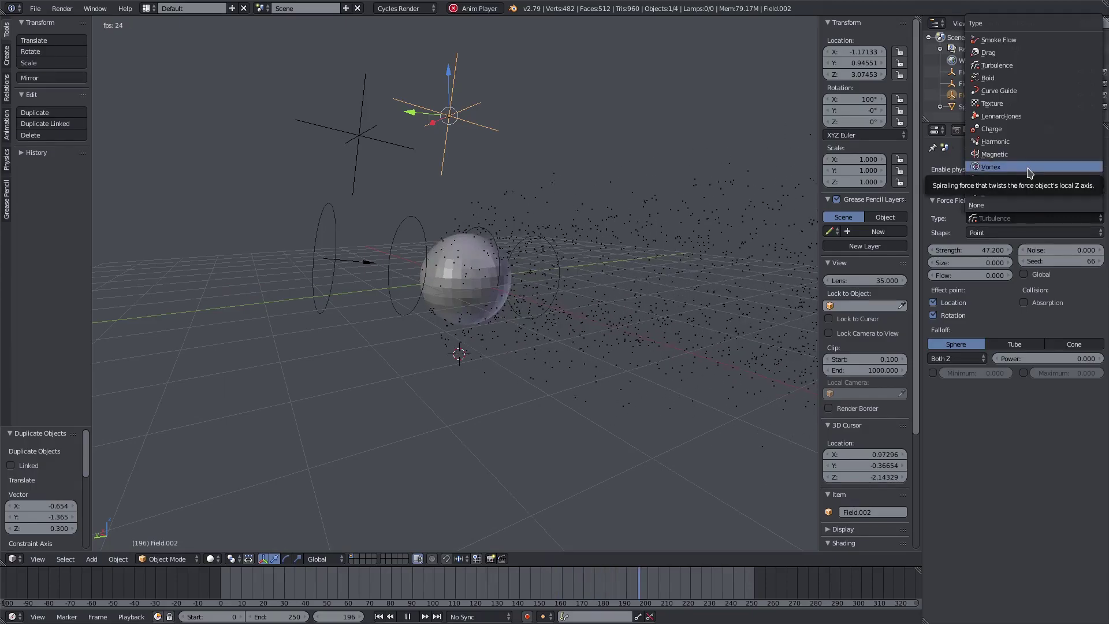
click(1018, 81)
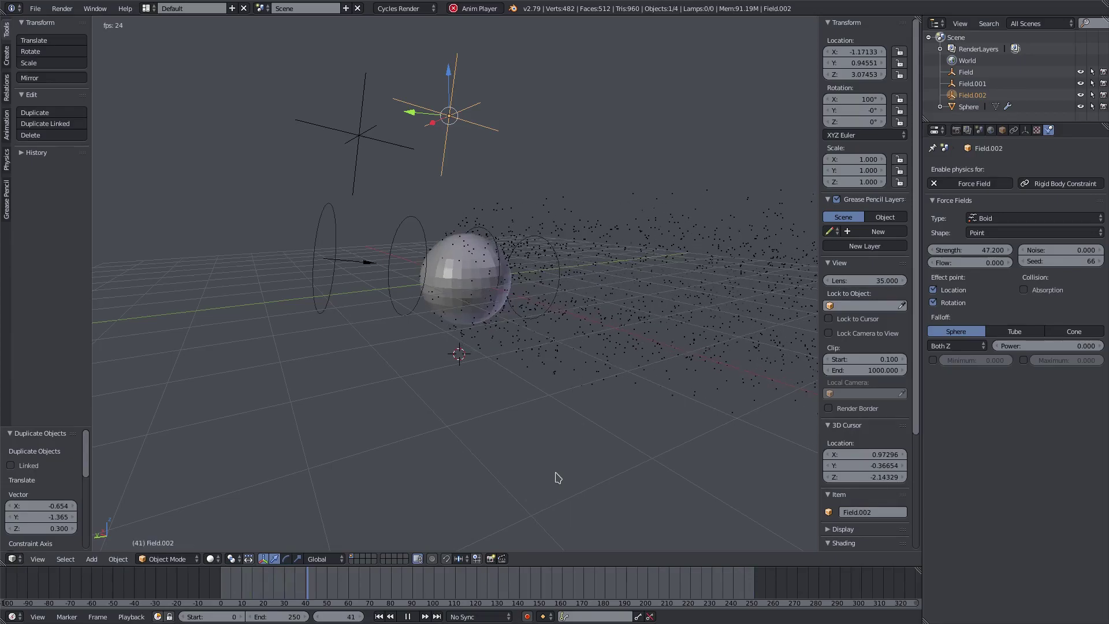
Set the Boid field's strength to 308.4 and look through the available field types without changing the type.
scroll(559, 477, down, 3)
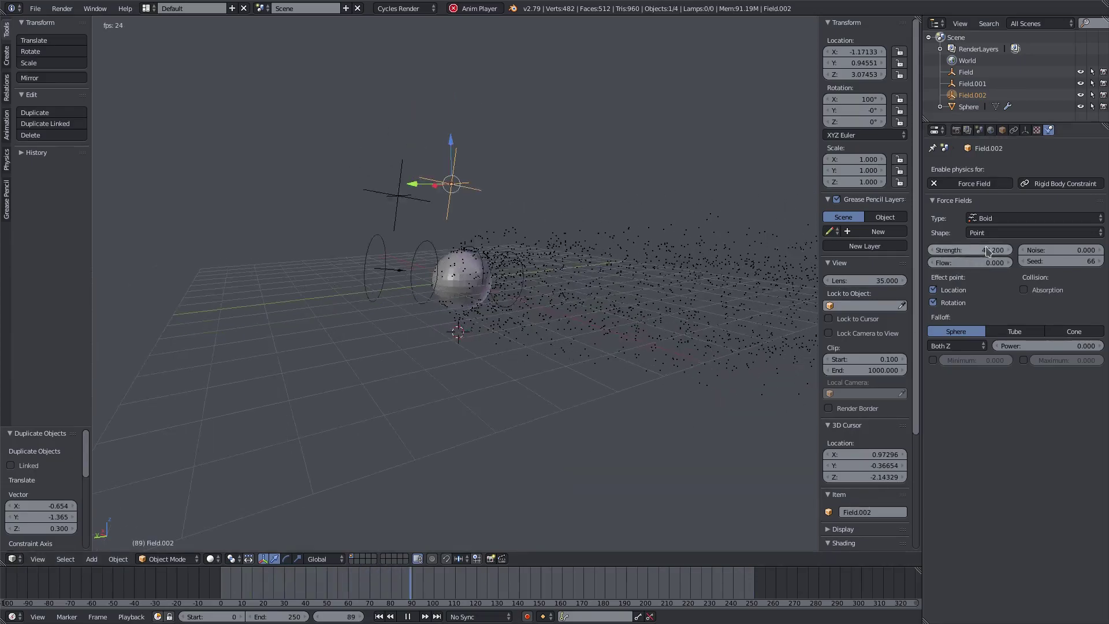
drag(982, 250, 1005, 250)
scroll(507, 349, down, 8)
scroll(505, 347, up, 4)
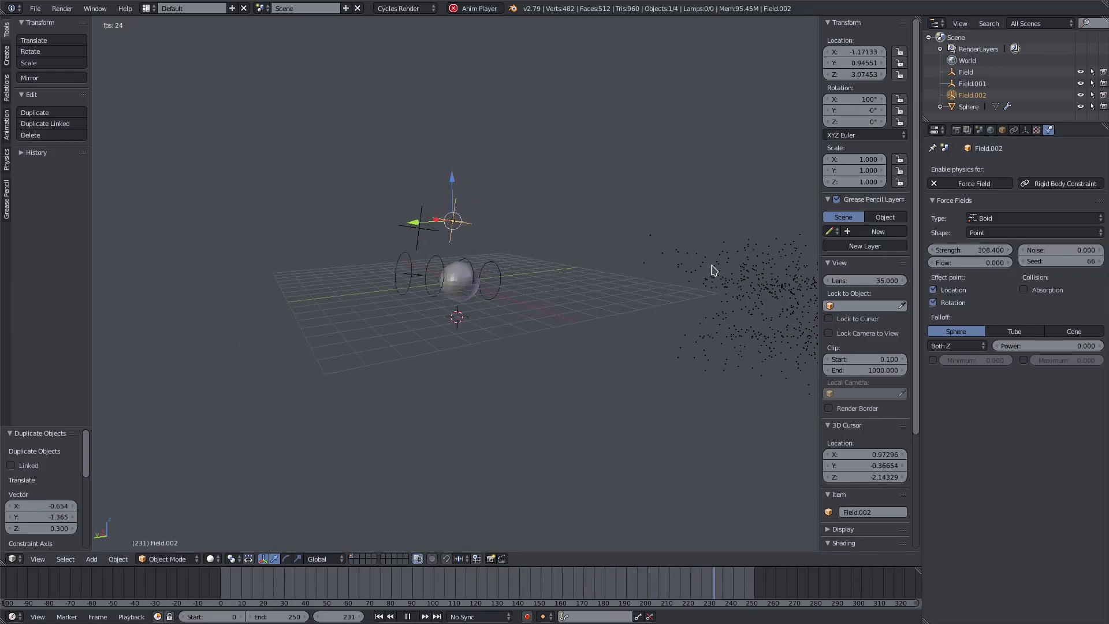
click(1020, 218)
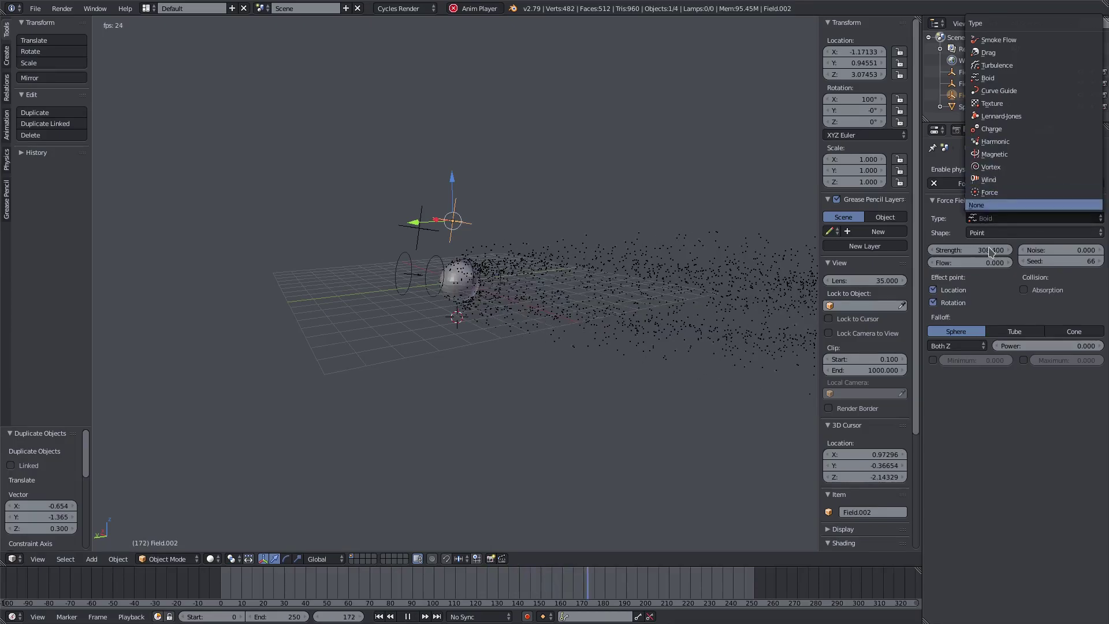
scroll(495, 308, up, 4)
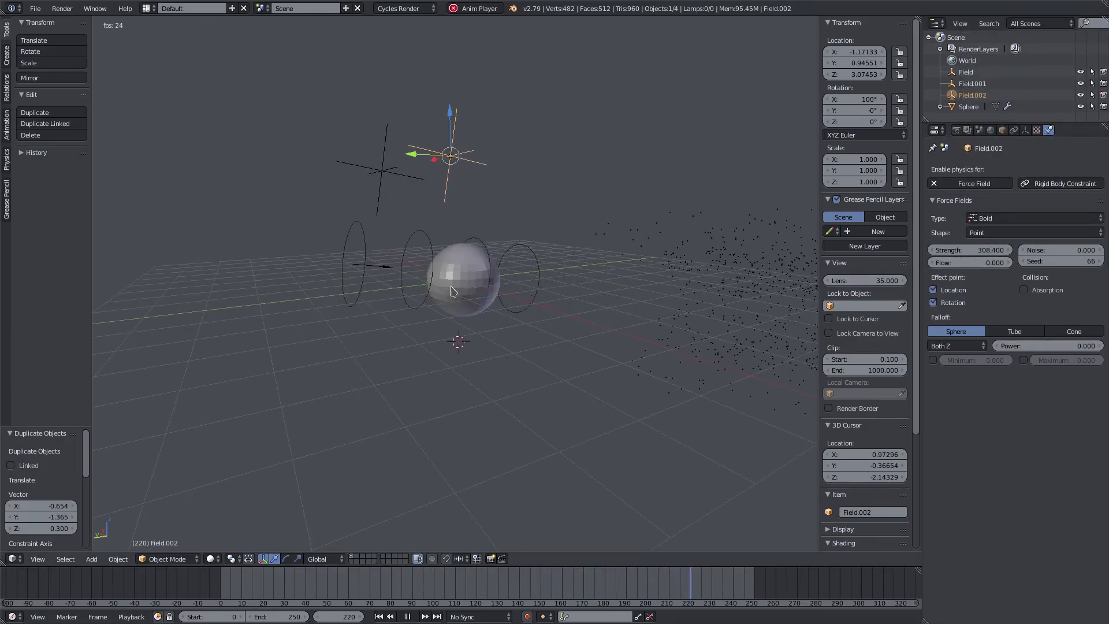
Set the turbulence field's strength to 32.4 and review the available field types while keeping Turbulence.
right_click(364, 187)
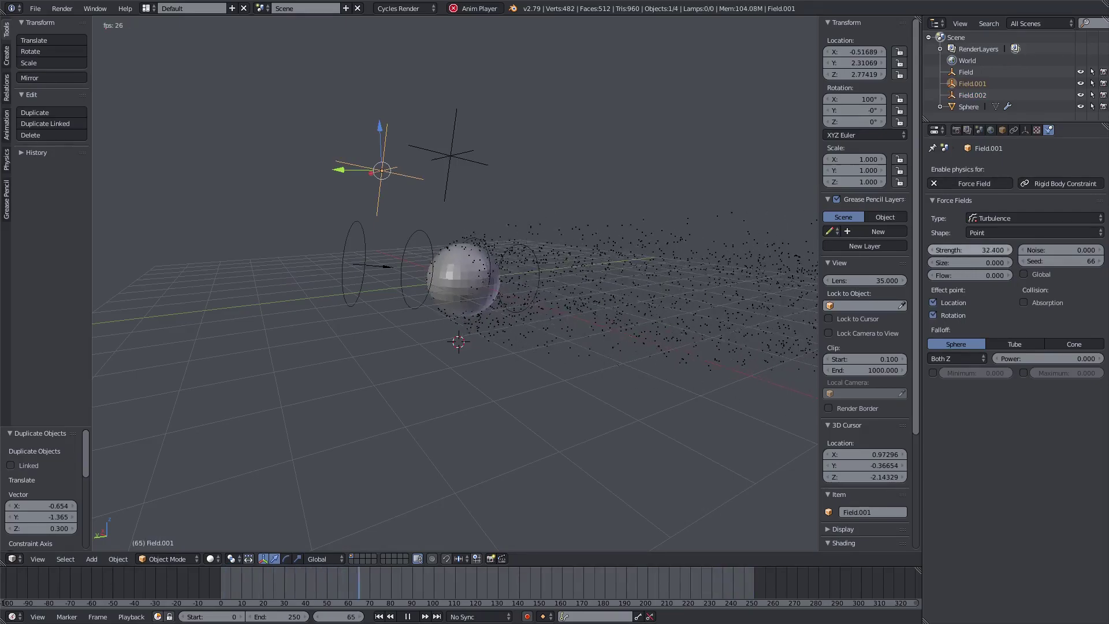
right_click(358, 287)
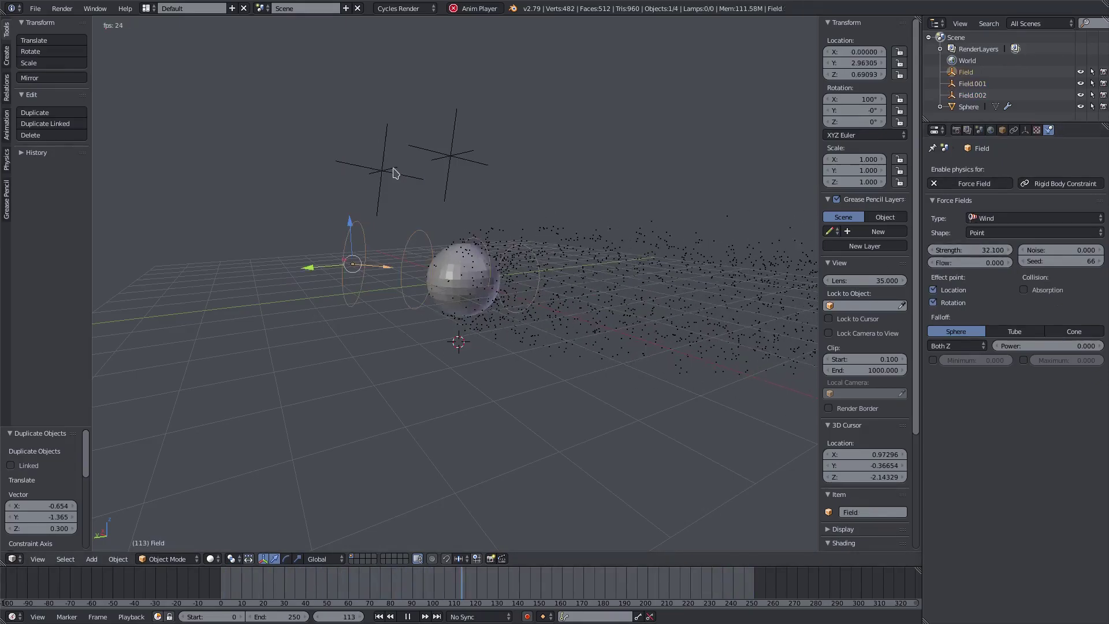
right_click(395, 172)
click(1034, 219)
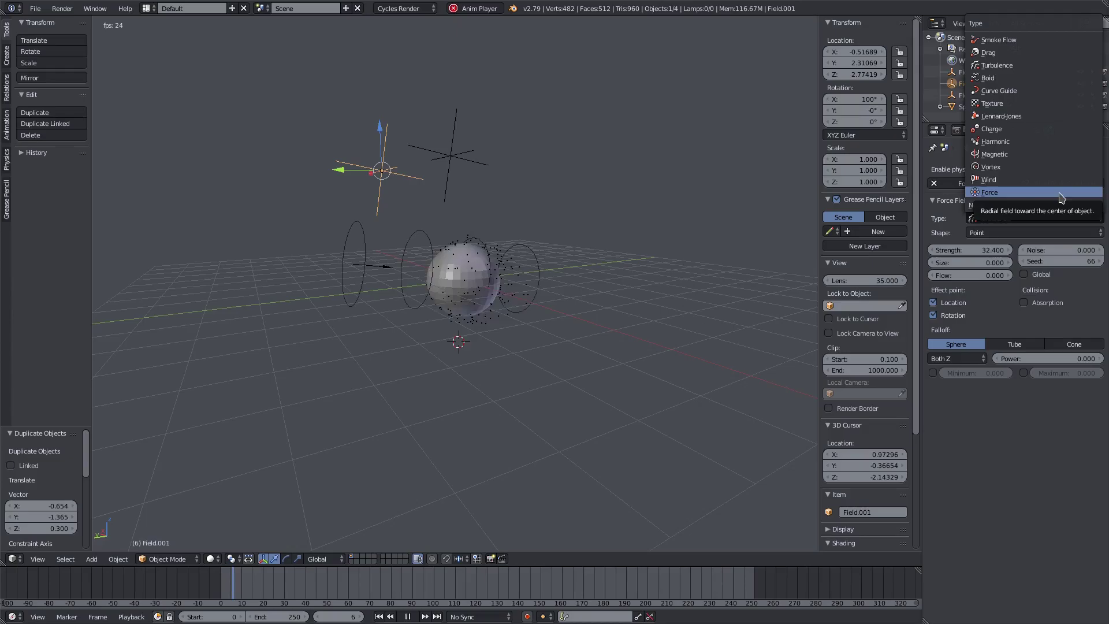
Change the sphere's particle system type from Emitter to Hair.
middle_drag(406, 326, 484, 352)
key(shift+a)
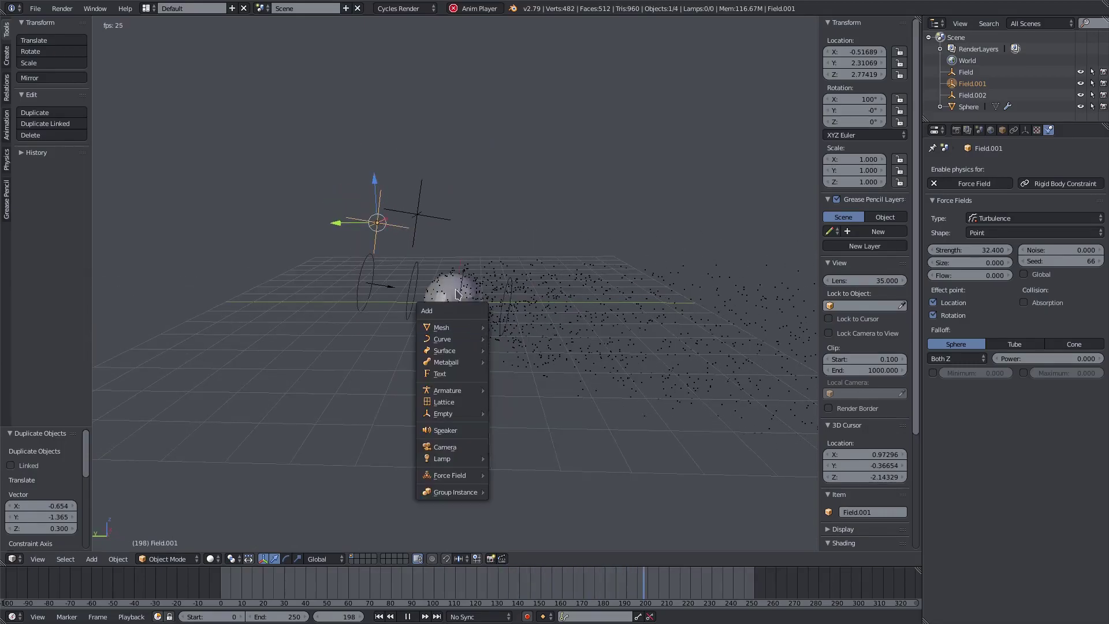
scroll(475, 326, up, 3)
right_click(471, 320)
click(1071, 129)
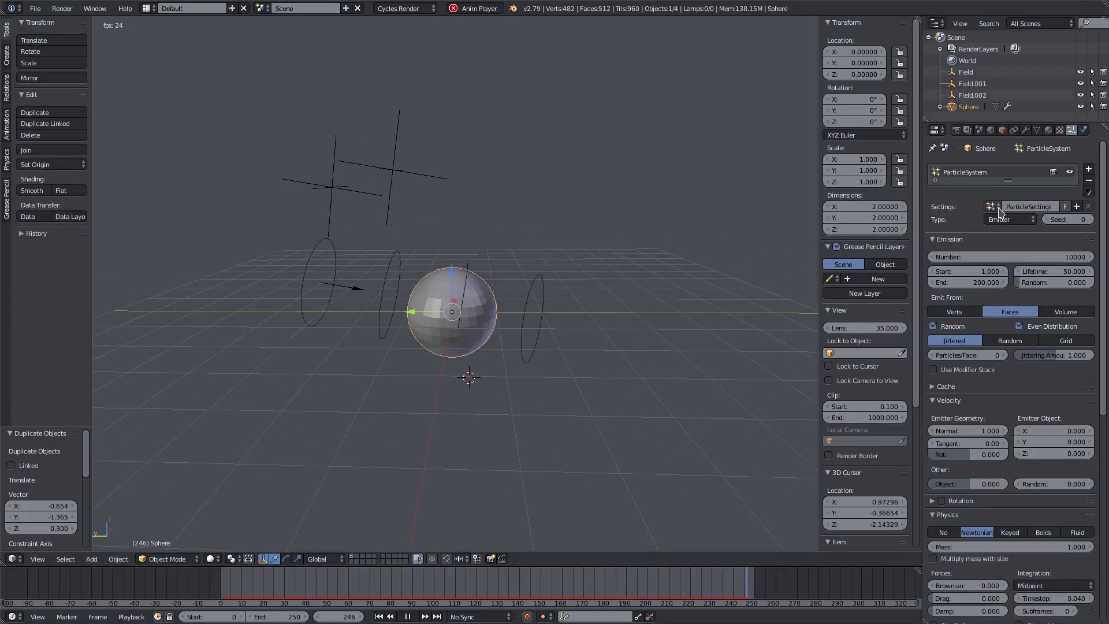
click(1010, 220)
click(994, 194)
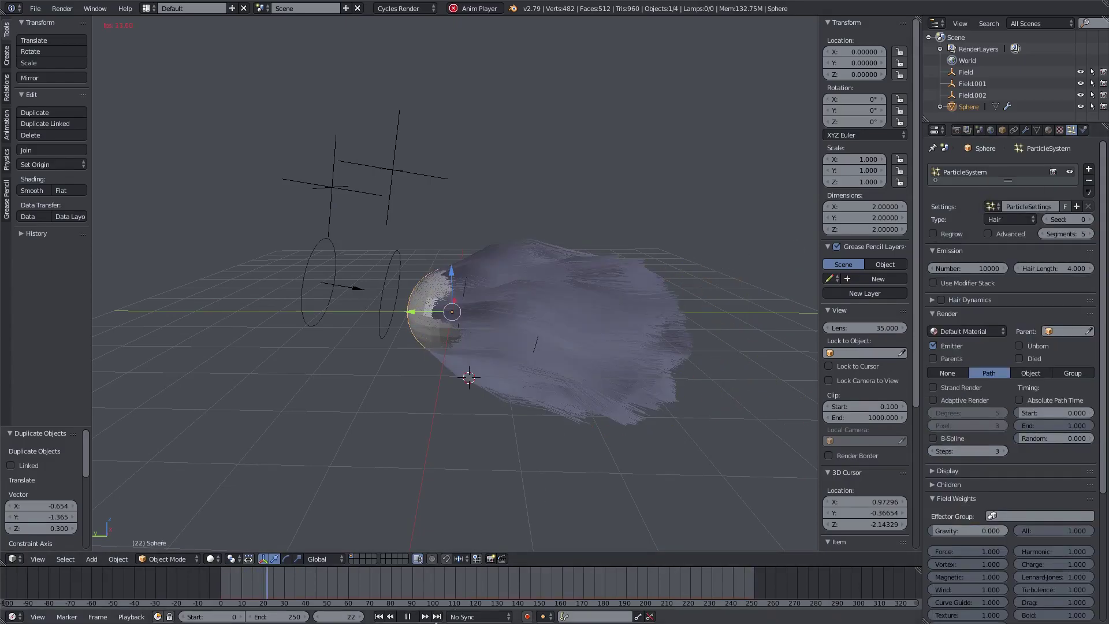
Stop the animation, return to the first frame and set the sphere's hair number to 1000.
click(407, 617)
click(380, 617)
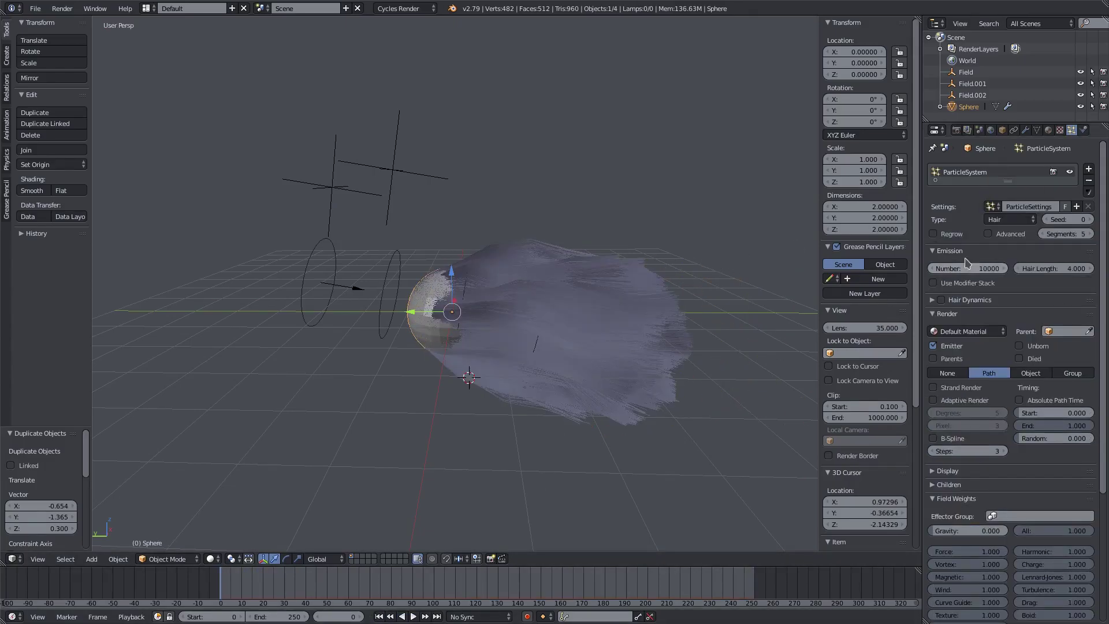
key(Return)
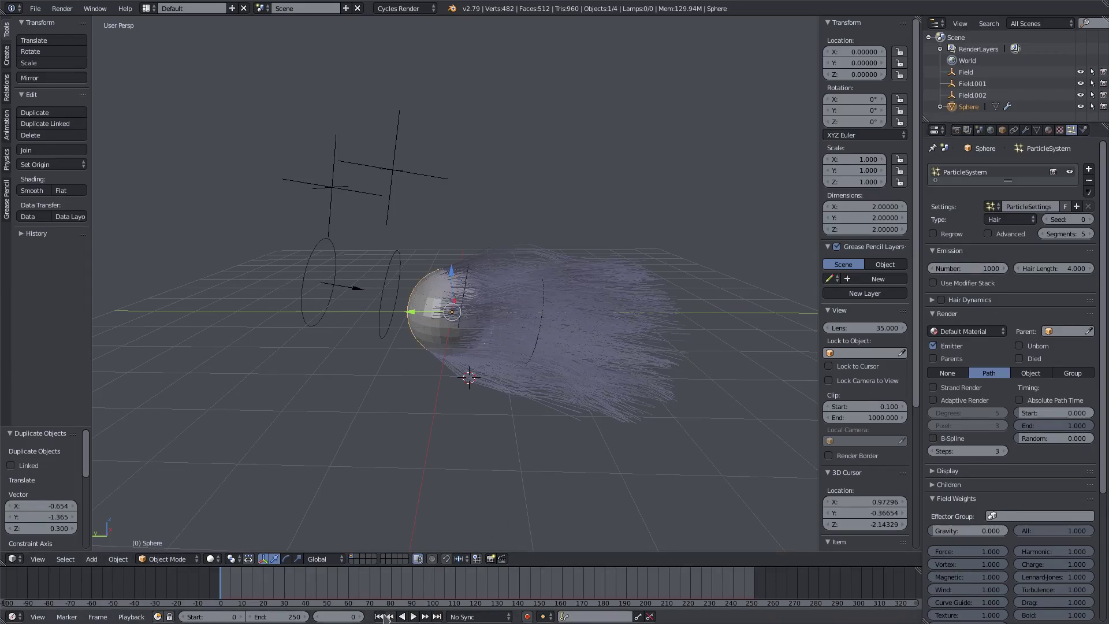
Set the wind field's strength to 8.2, check the hair in playback, and lower the turbulence field's strength.
click(966, 71)
click(1048, 130)
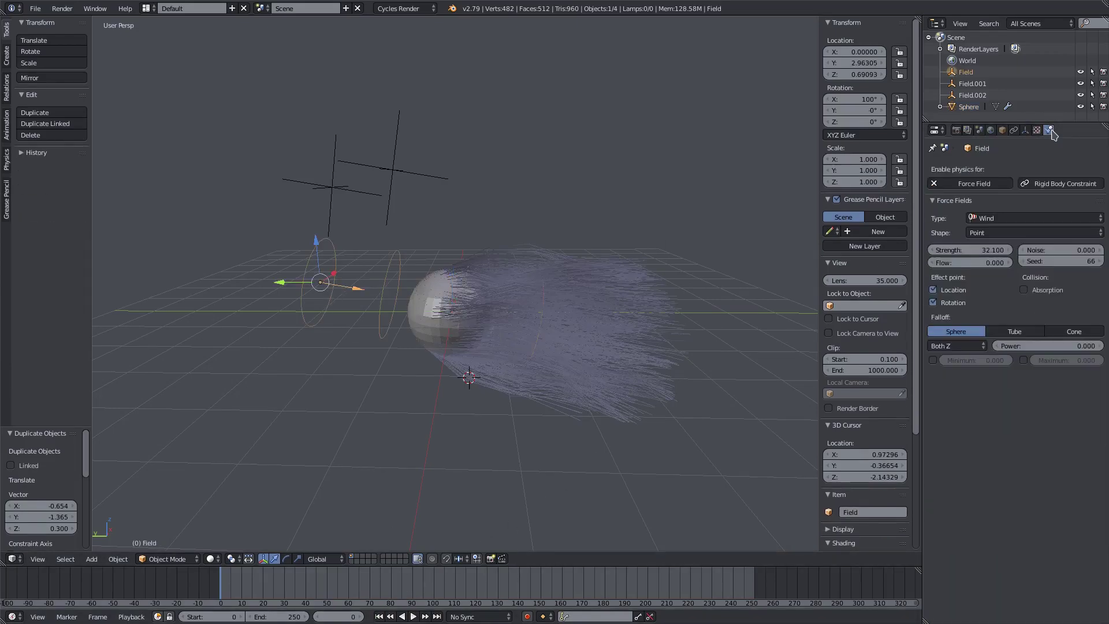
drag(977, 250, 933, 249)
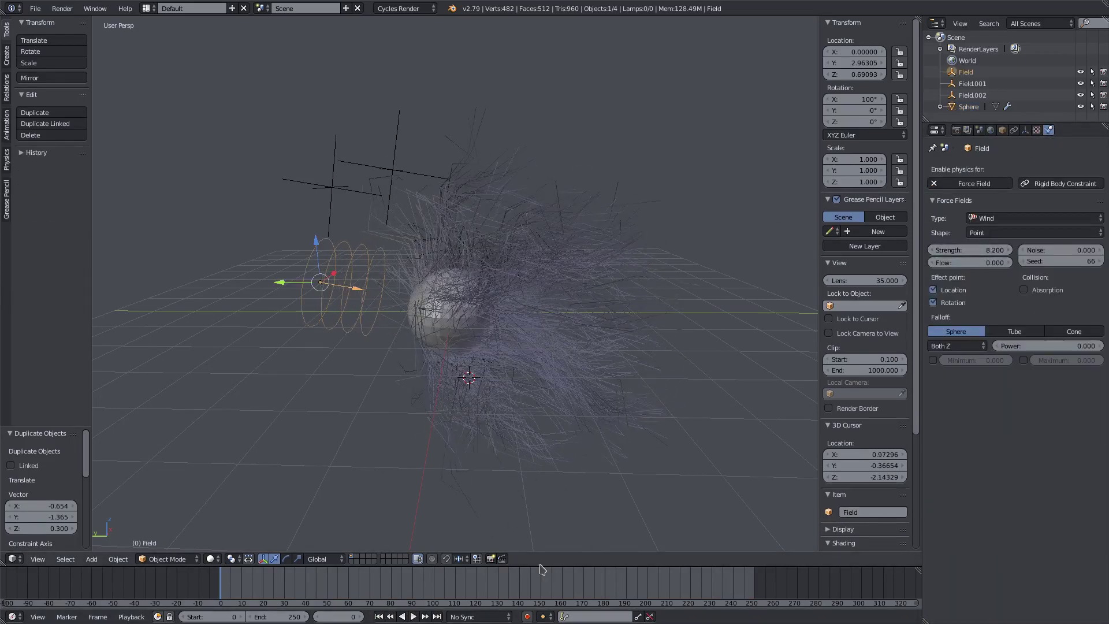
click(417, 617)
click(416, 616)
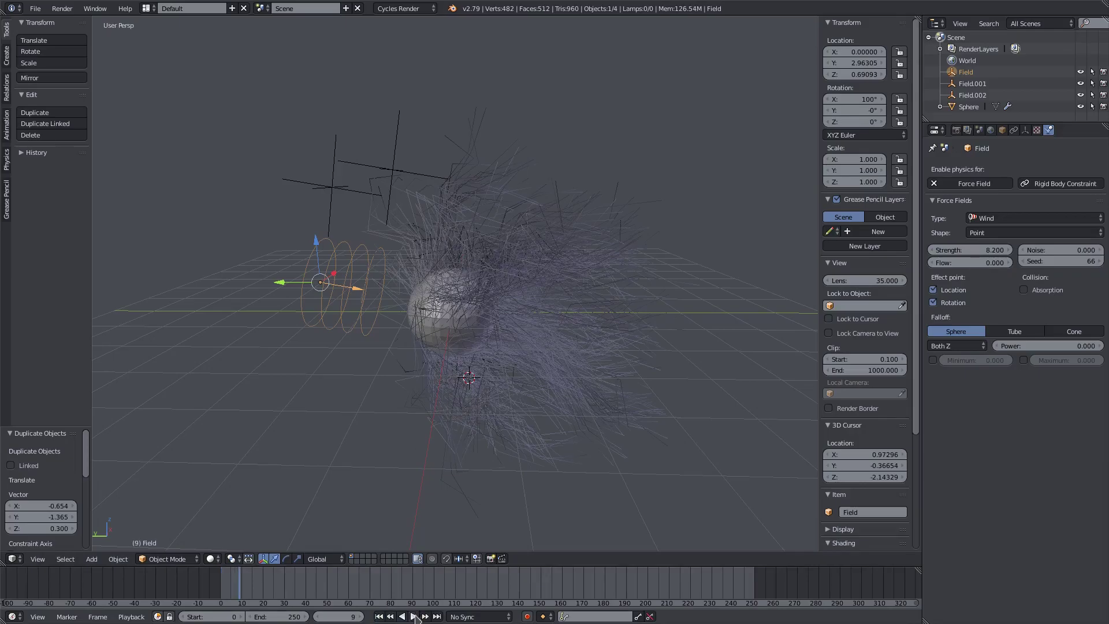
right_click(335, 200)
drag(989, 250, 937, 250)
Set the gravity field weight of the sphere's hair to 1.000 and play the animation.
right_click(524, 304)
click(1072, 130)
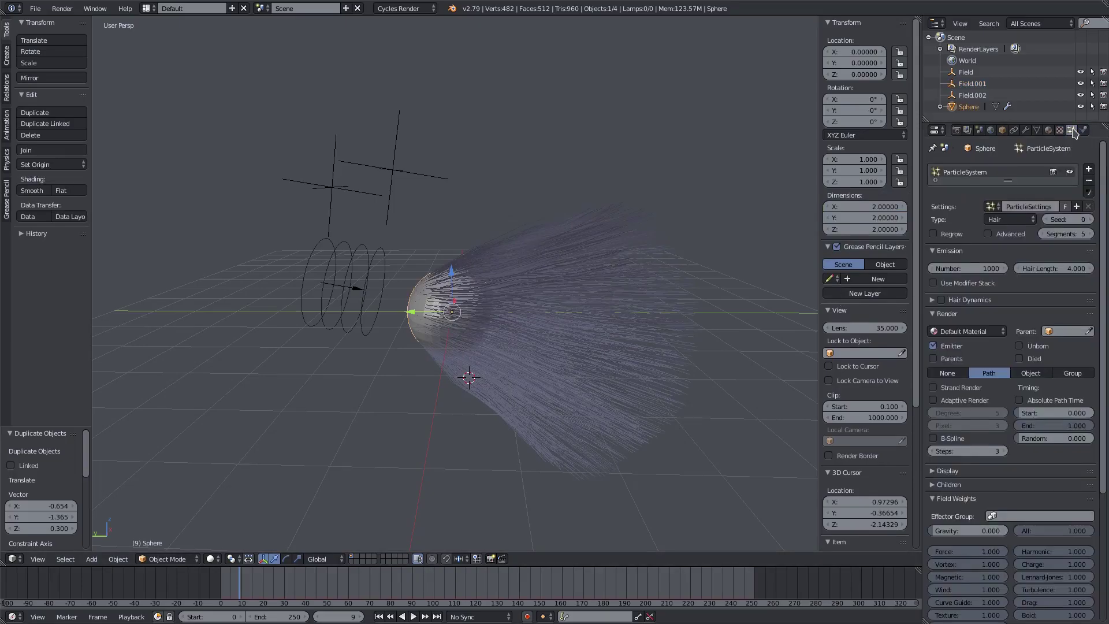
scroll(982, 346, down, 10)
drag(942, 350, 1005, 359)
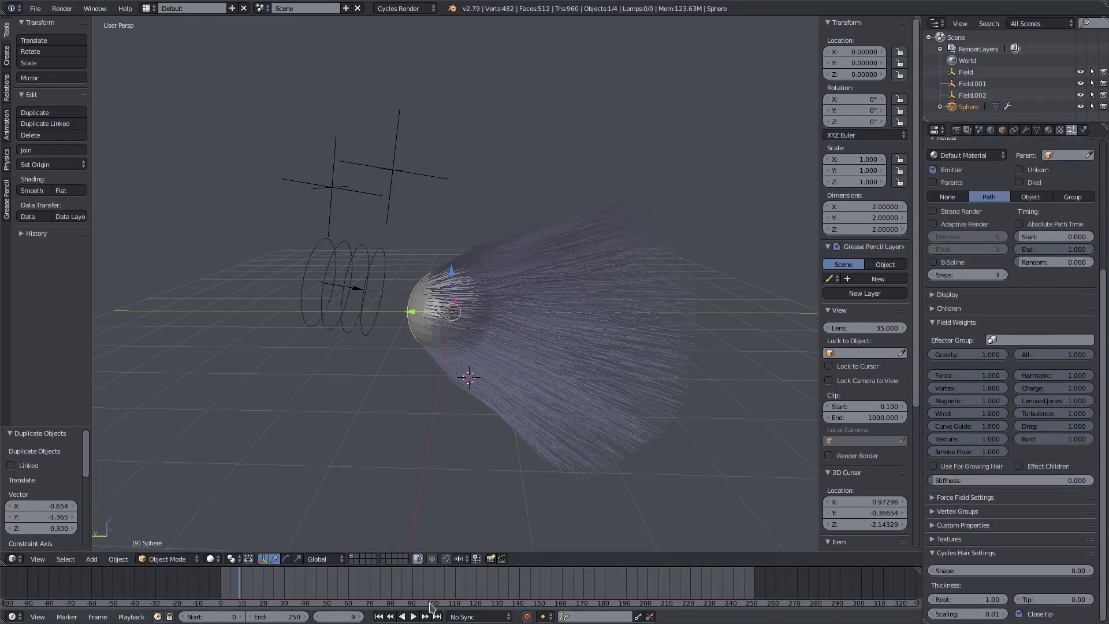
click(413, 617)
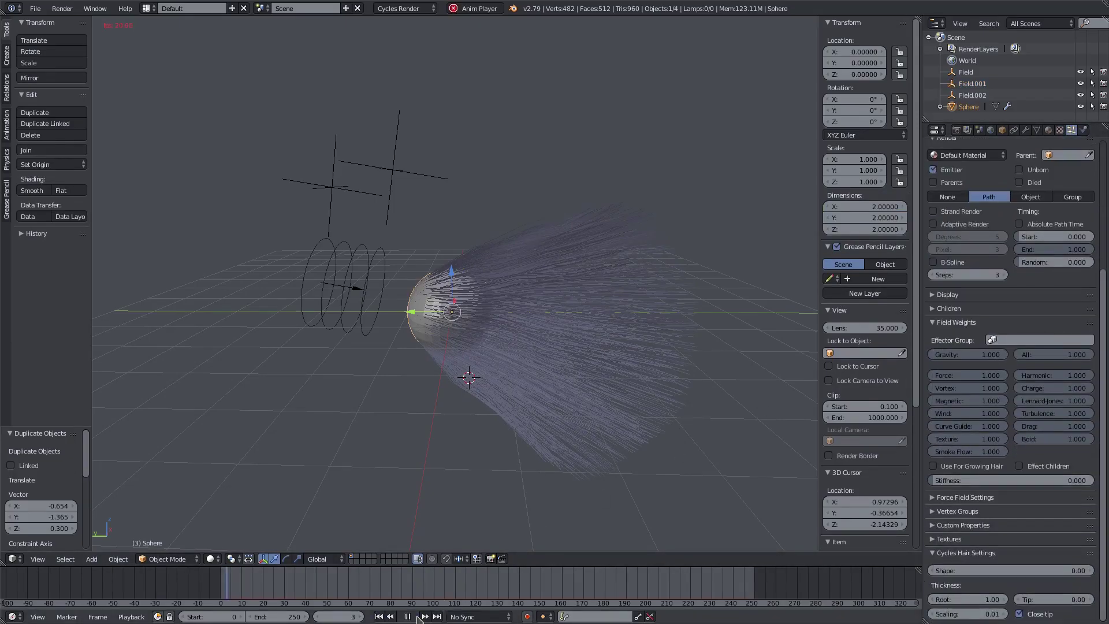
Set the strength of the Boid, turbulence and wind fields to 2 each.
right_click(388, 216)
click(1049, 130)
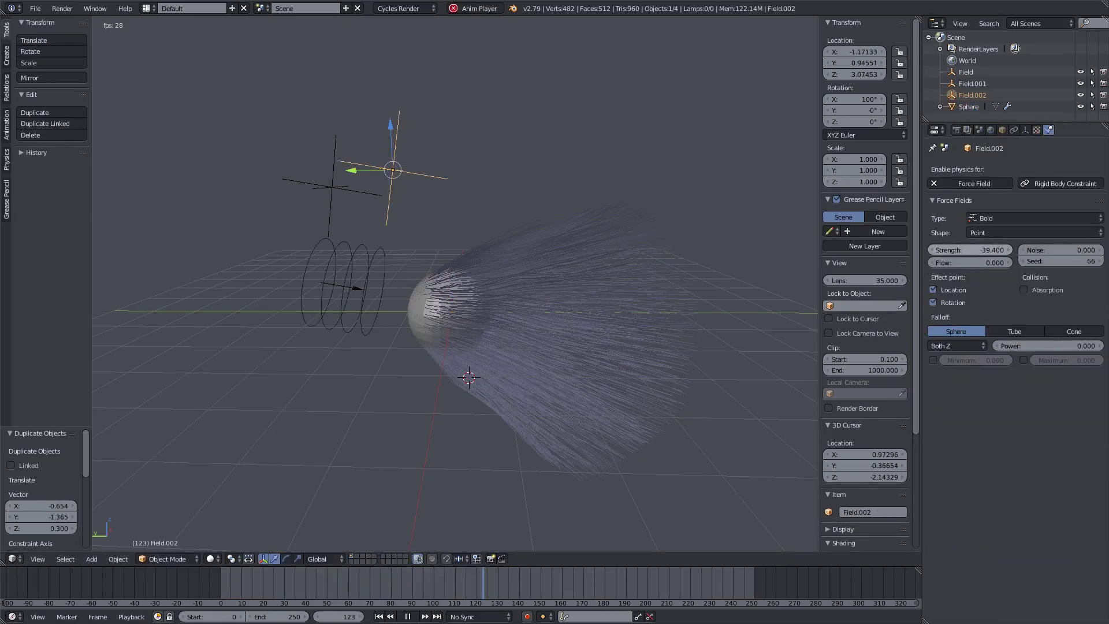
click(993, 251)
text(2)
key(Return)
right_click(328, 194)
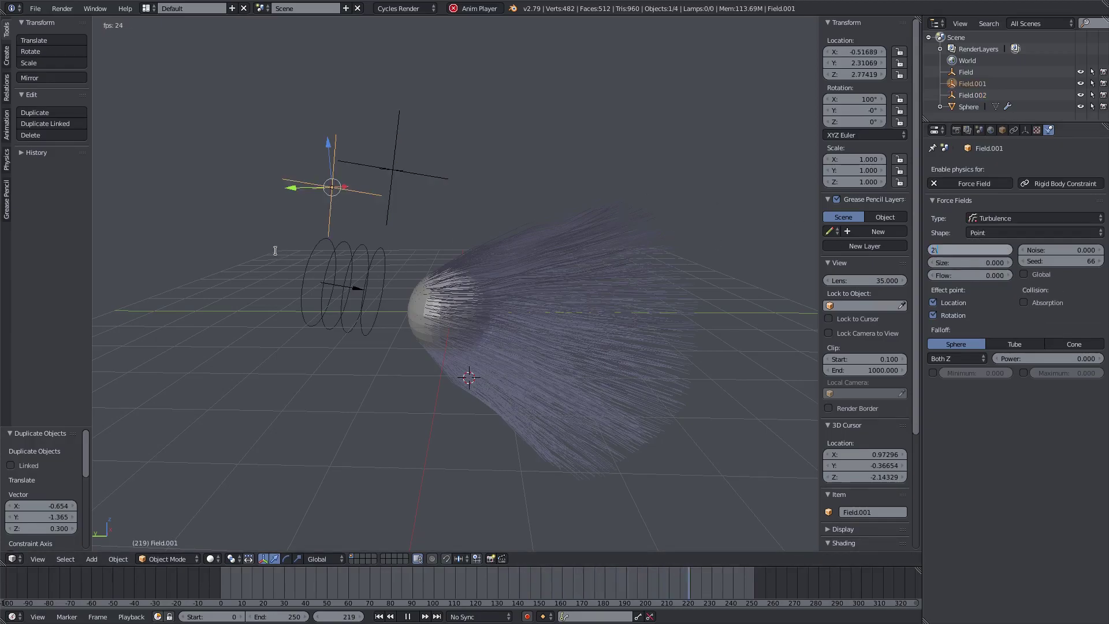
right_click(321, 282)
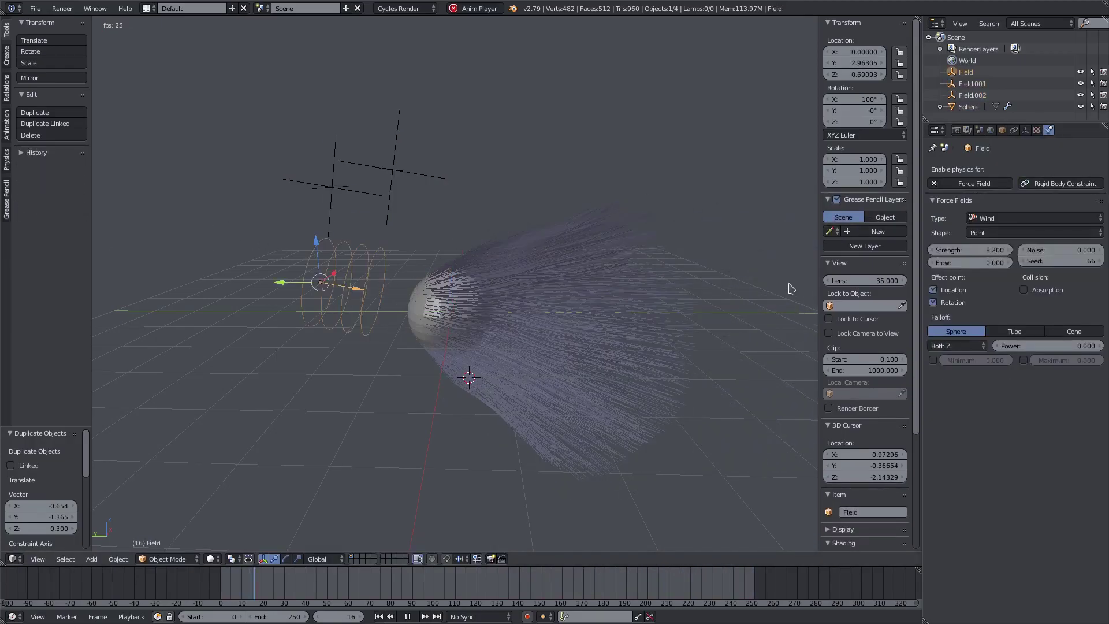
Enable the advanced options and Hair Dynamics for the sphere's particle system and play the animation.
right_click(509, 312)
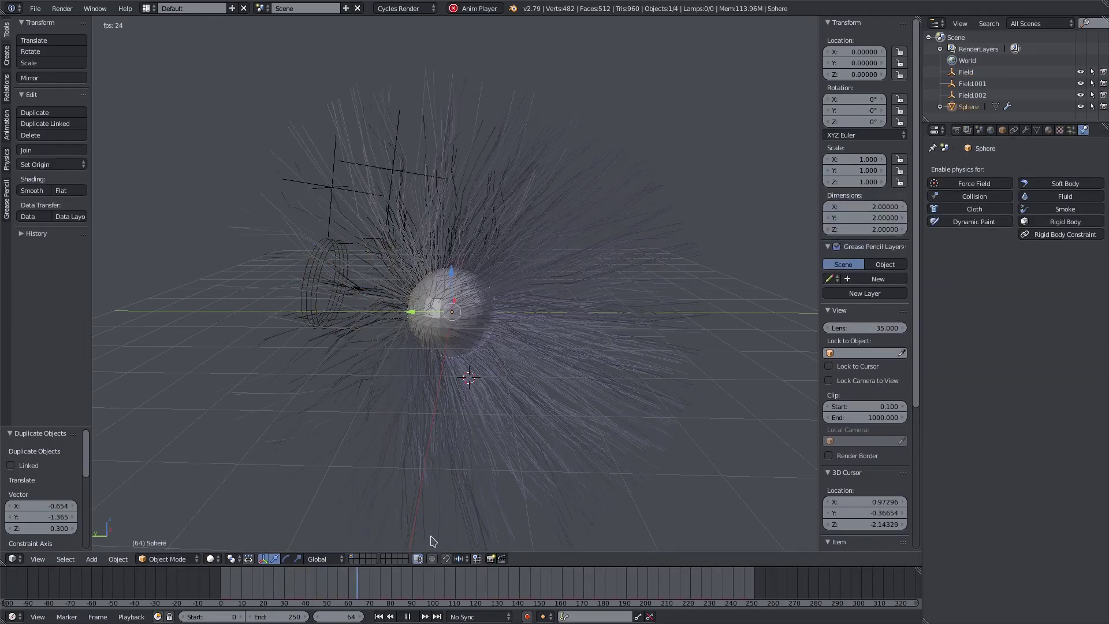
key(Escape)
click(1072, 130)
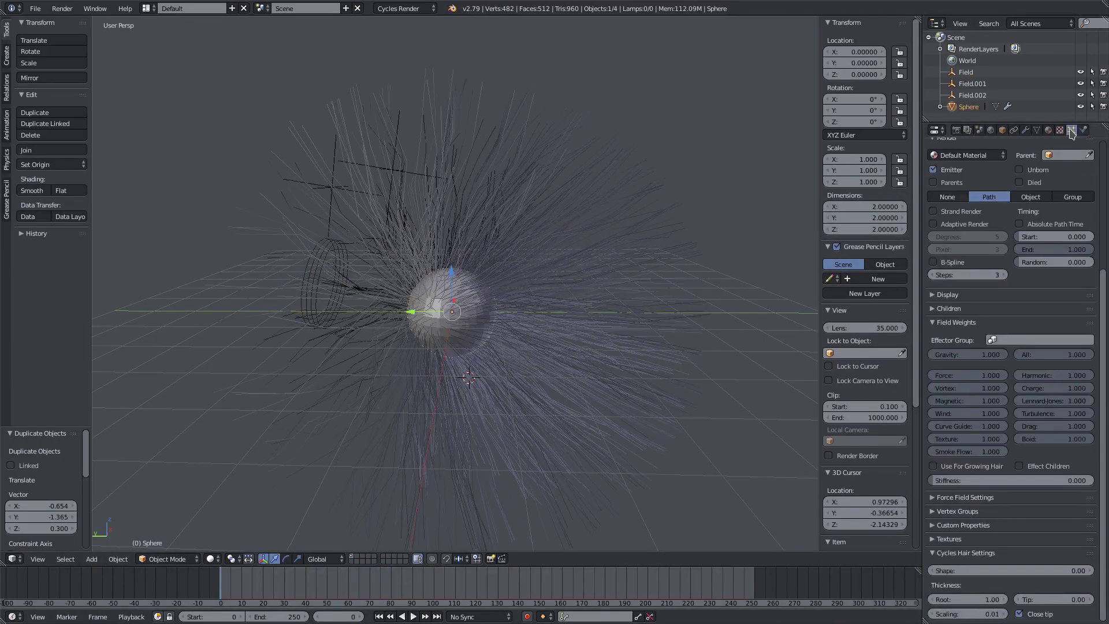
scroll(994, 382, up, 15)
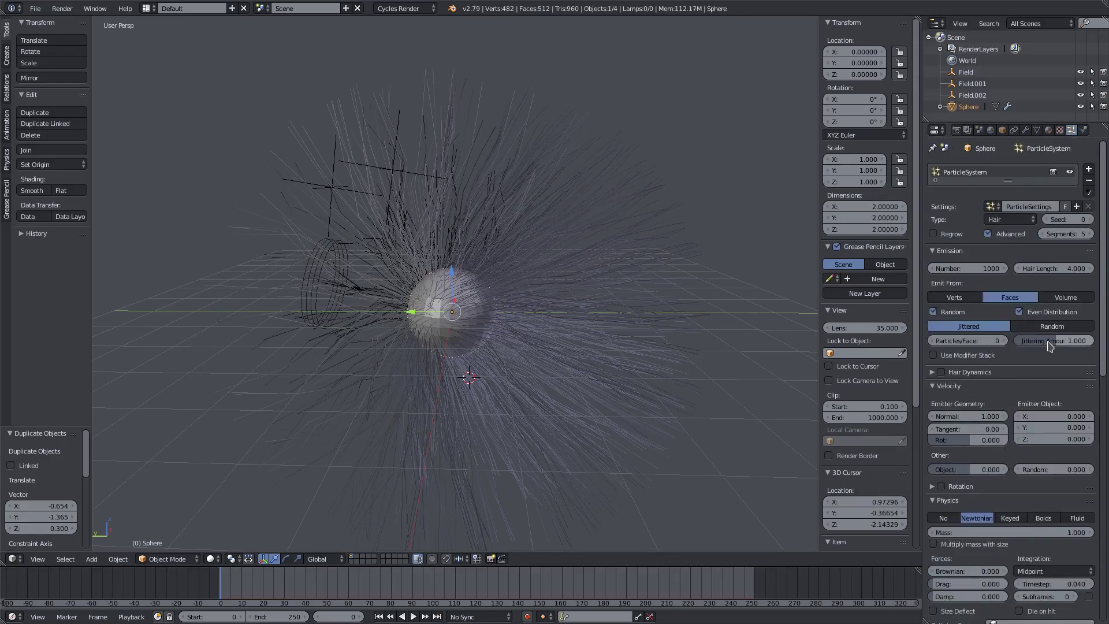
scroll(1042, 353, down, 3)
click(941, 302)
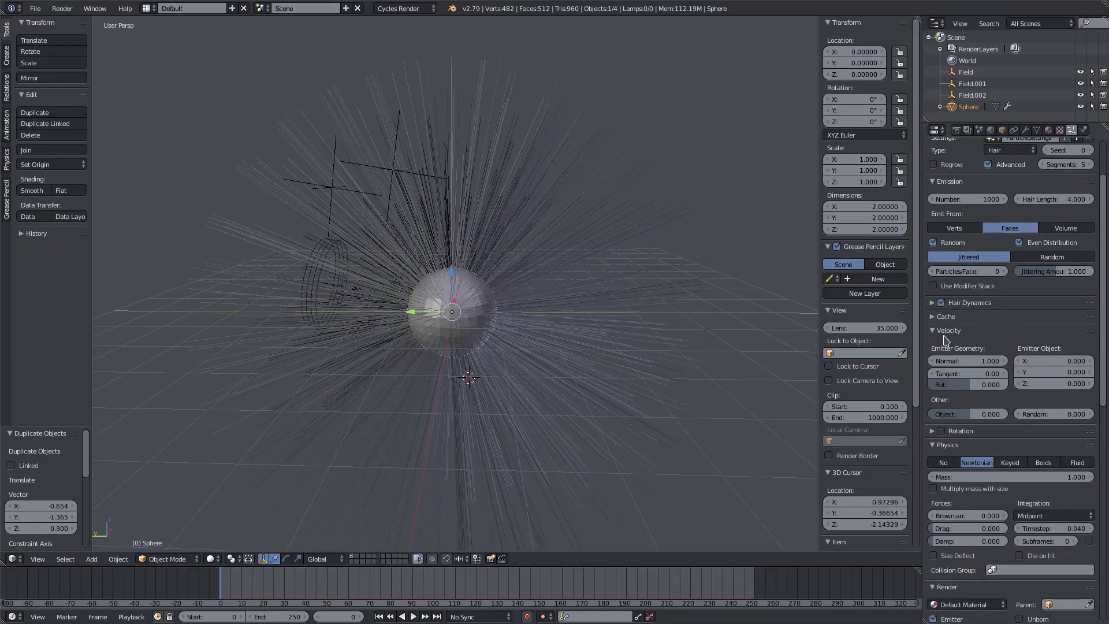
click(413, 617)
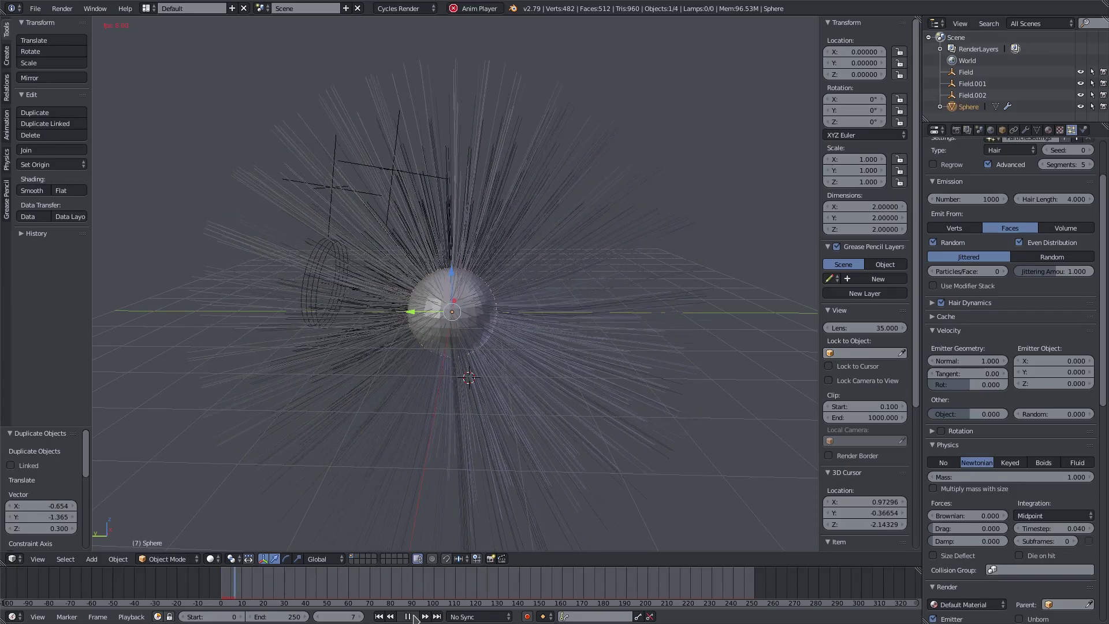
Raise the wind field's strength strongly while the hair simulation is playing.
right_click(317, 289)
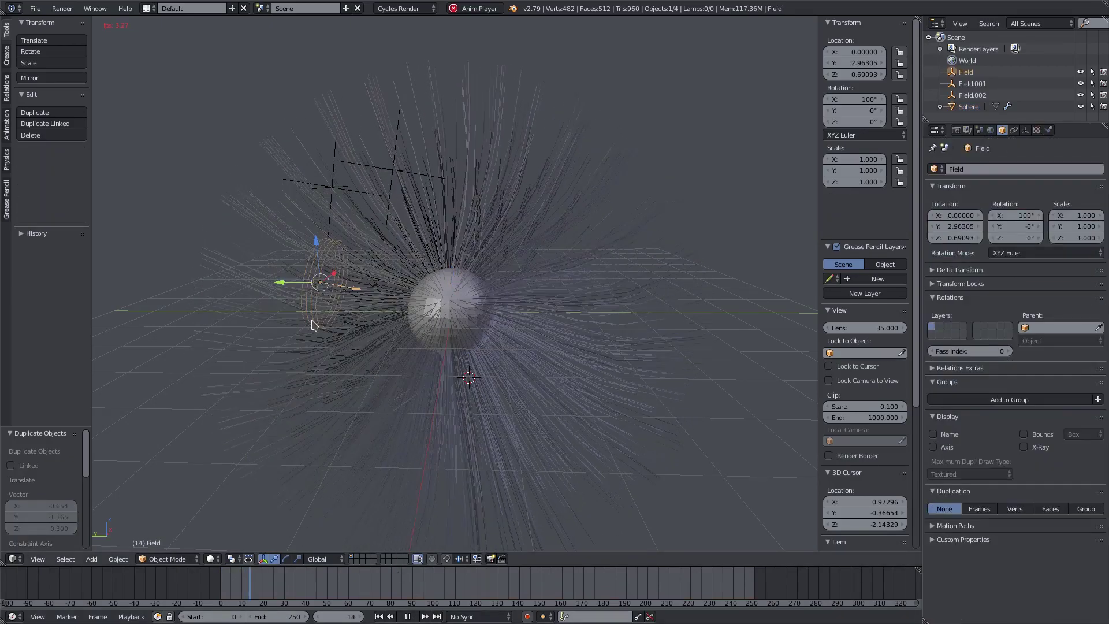
click(1048, 129)
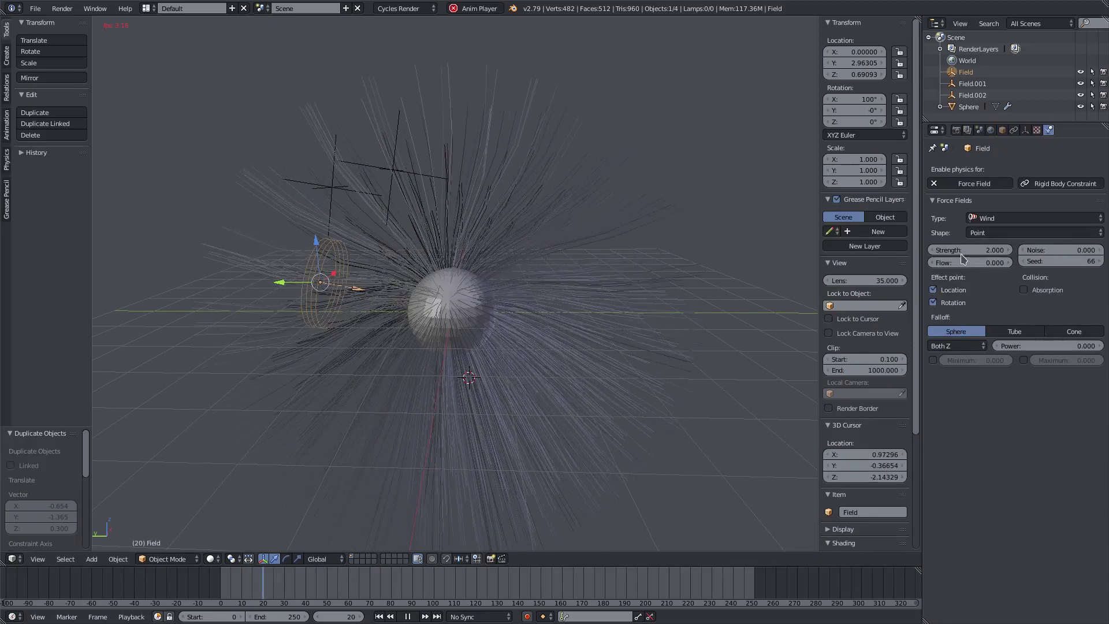
drag(968, 251, 1040, 251)
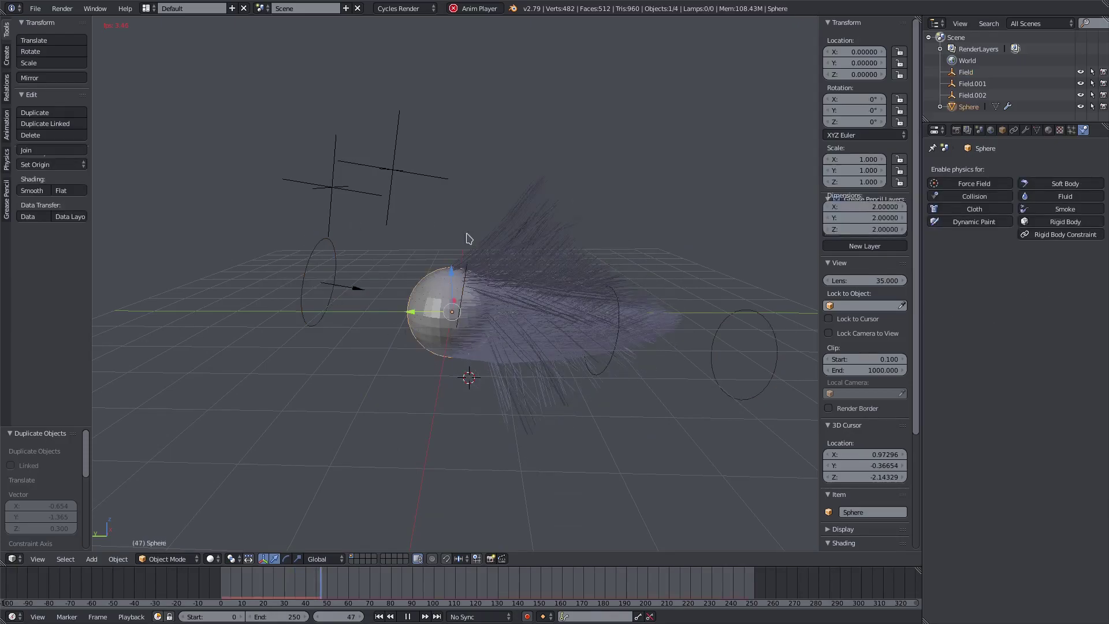
Set the turbulence field's strength to 194.9, check the sphere's hair from other angles and stop the animation.
right_click(357, 190)
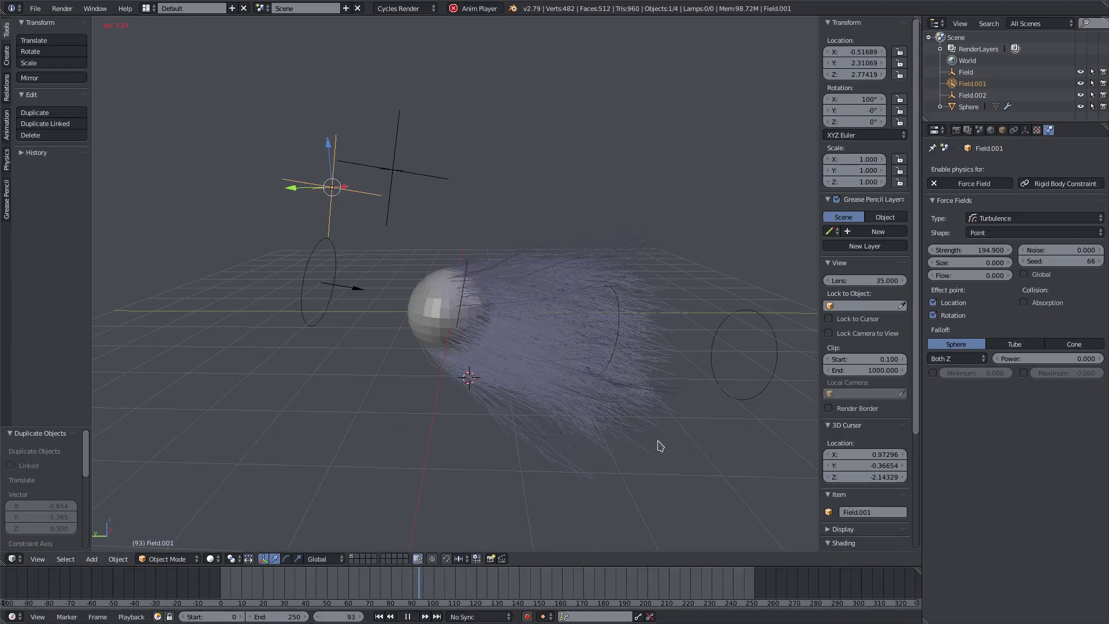
right_click(577, 389)
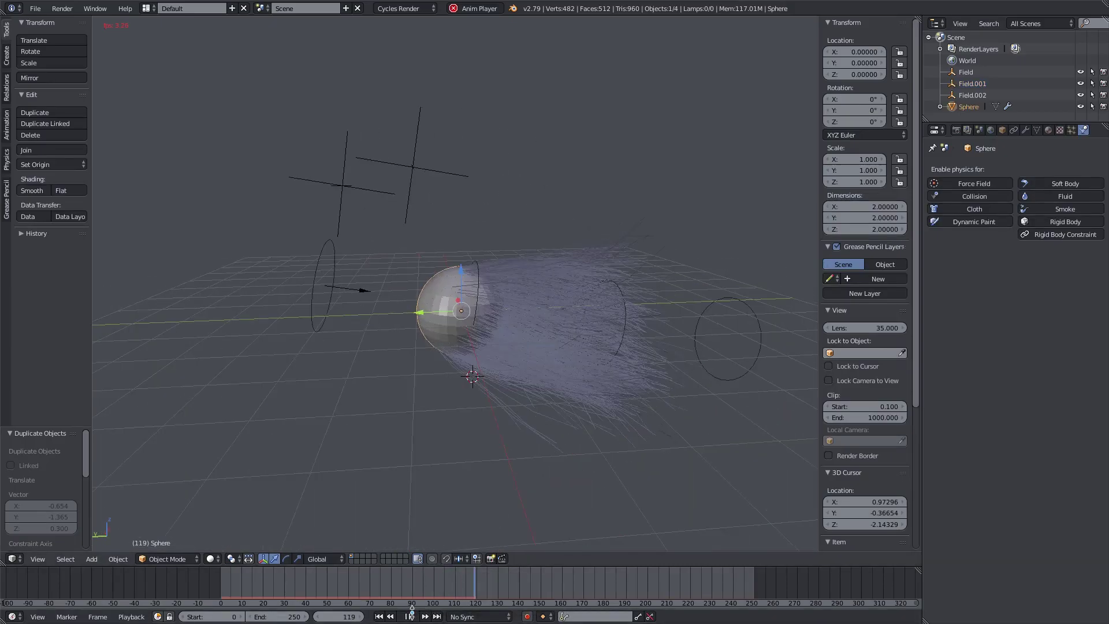
key(alt+a)
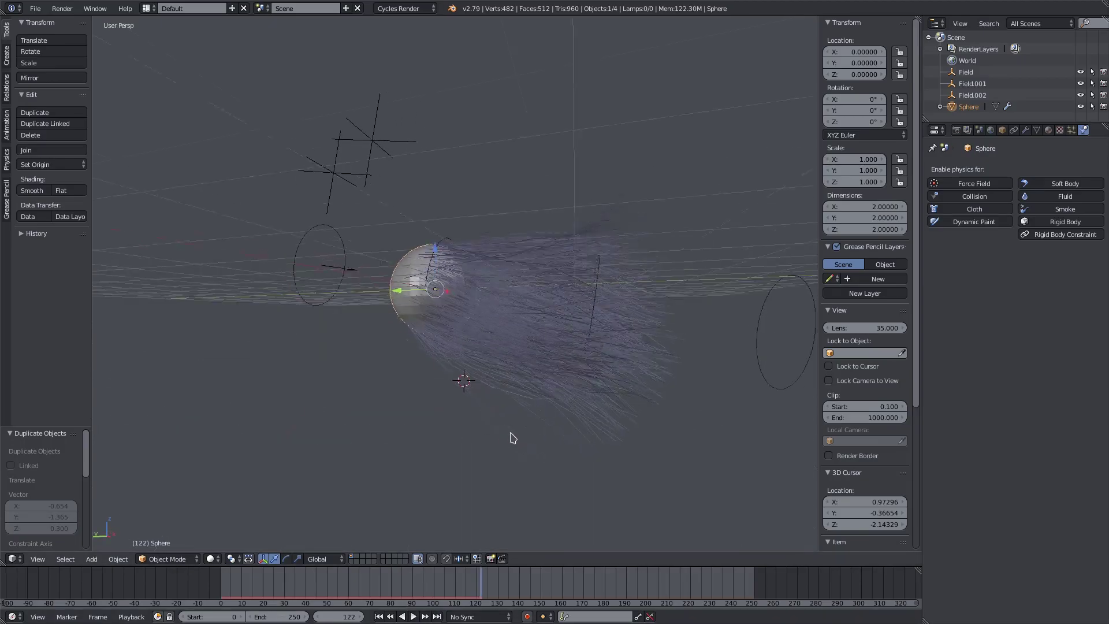